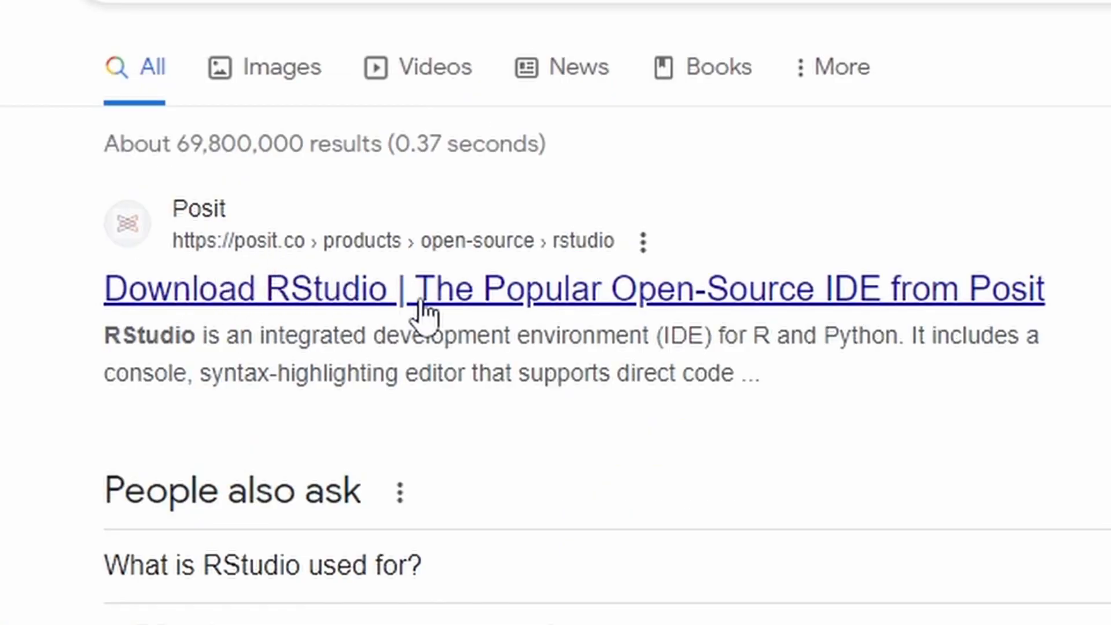
- Open Posit's RStudio site from the search results, accept all cookies, and go to the RStudio IDE download page
left_click(471, 297)
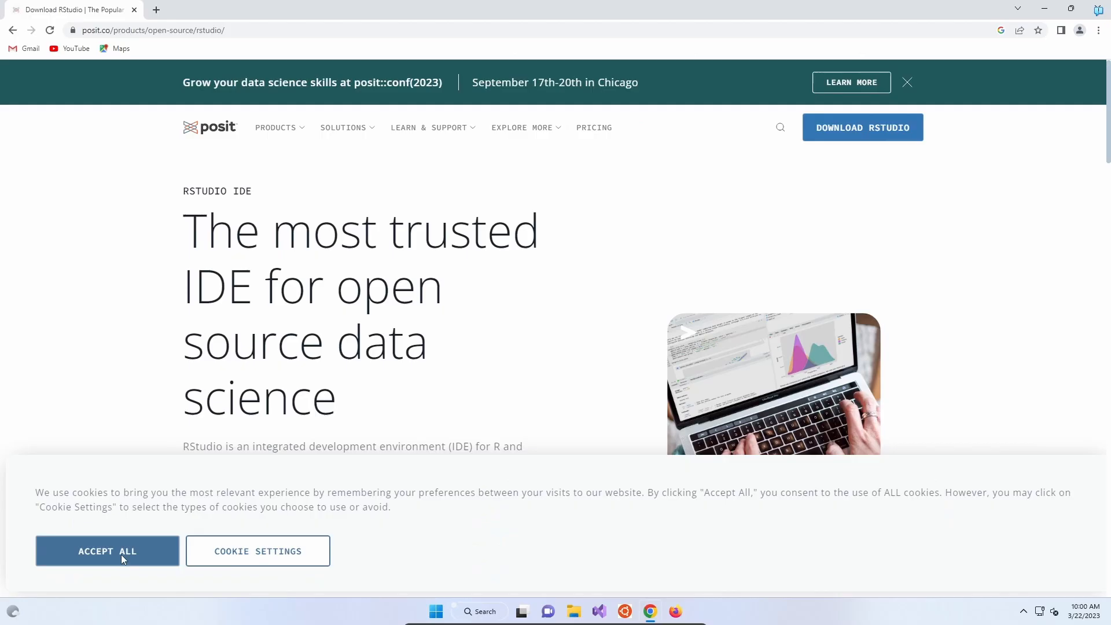
left_click(121, 554)
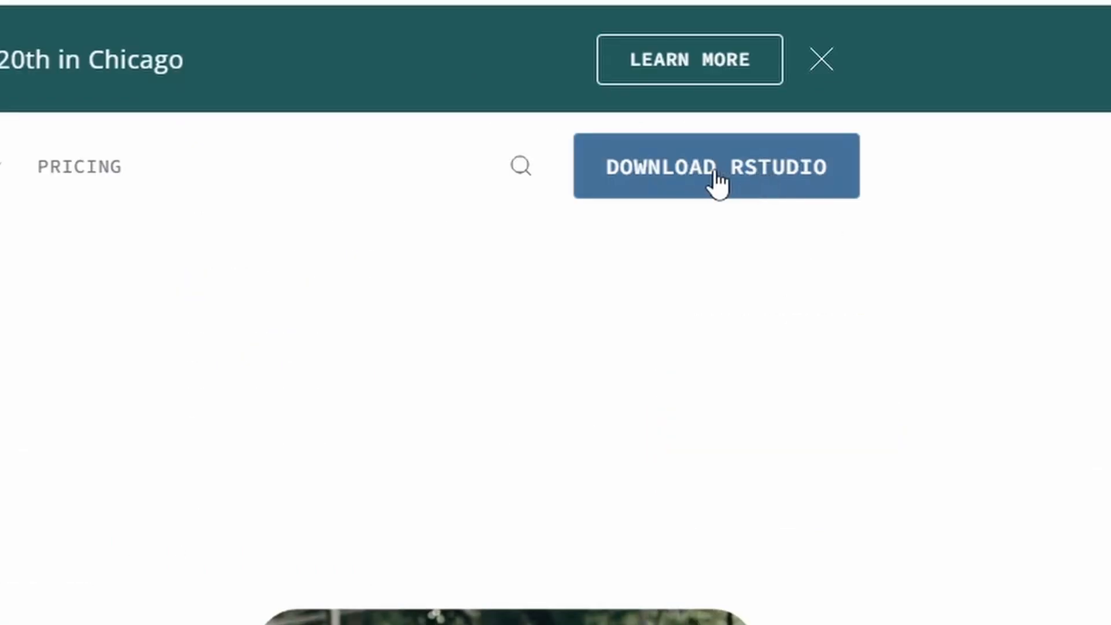
left_click(733, 174)
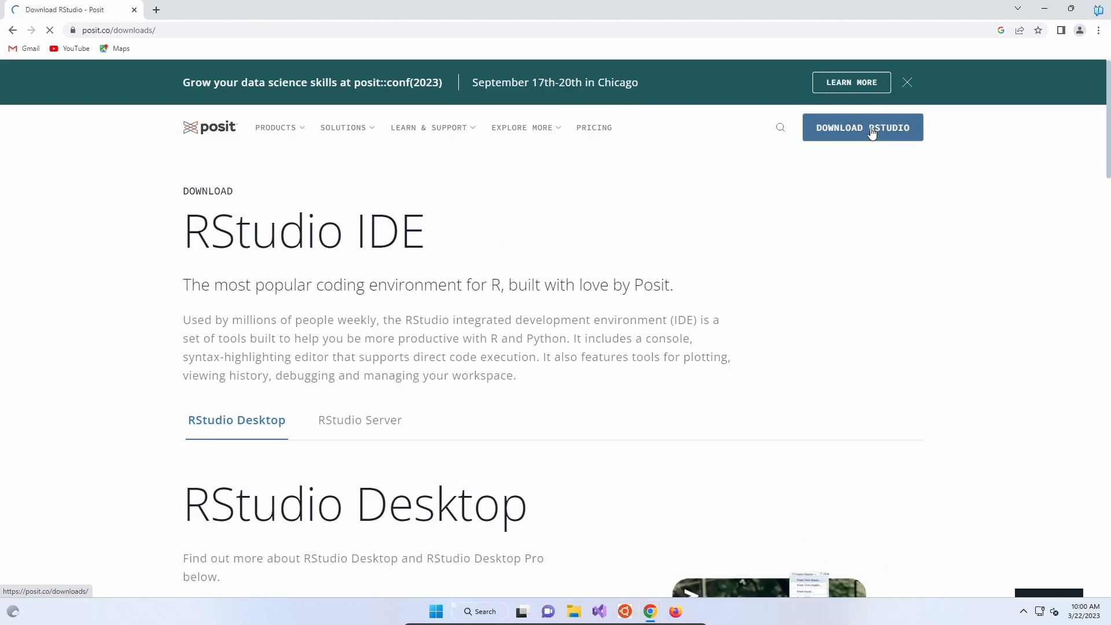
scroll(386, 256, "down", 4)
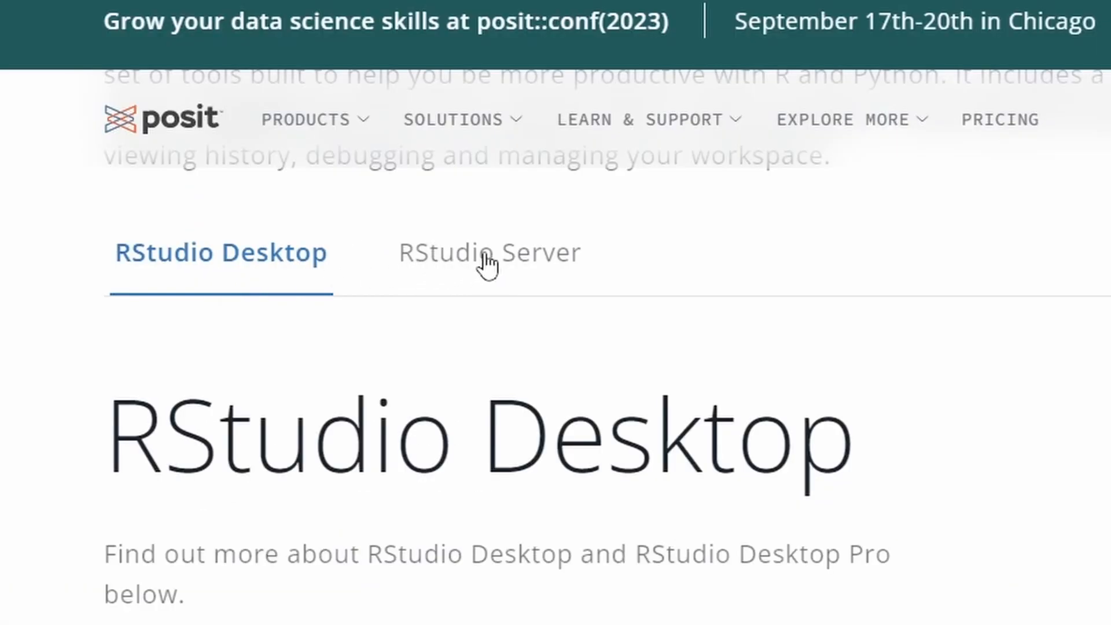
- Look over the RStudio Server edition's description on the download page
left_click(373, 197)
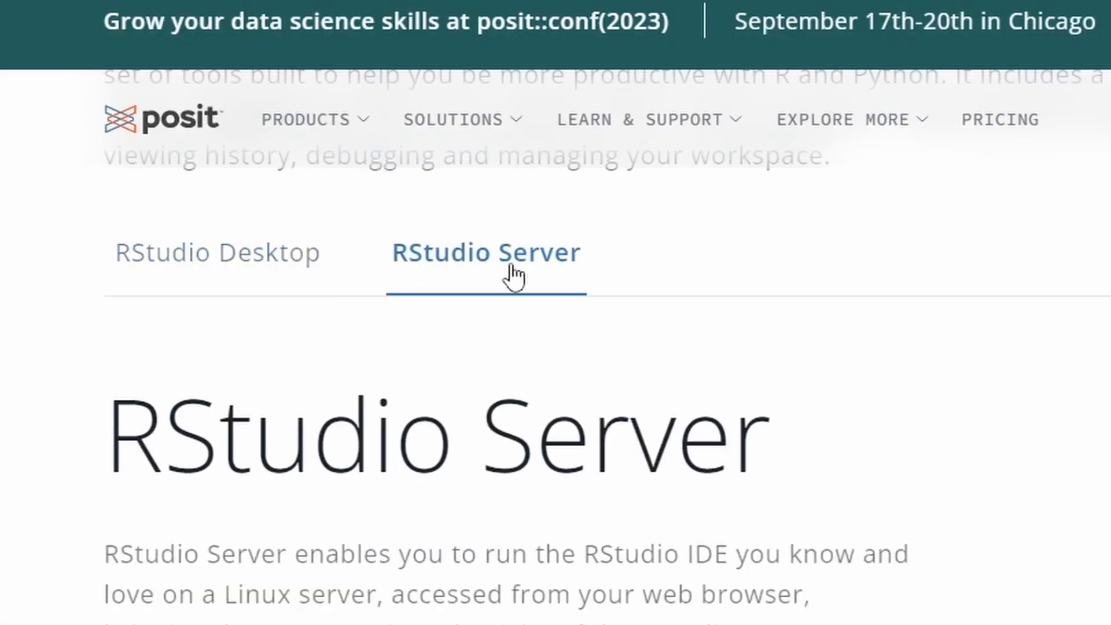
scroll(883, 607, "down", 5)
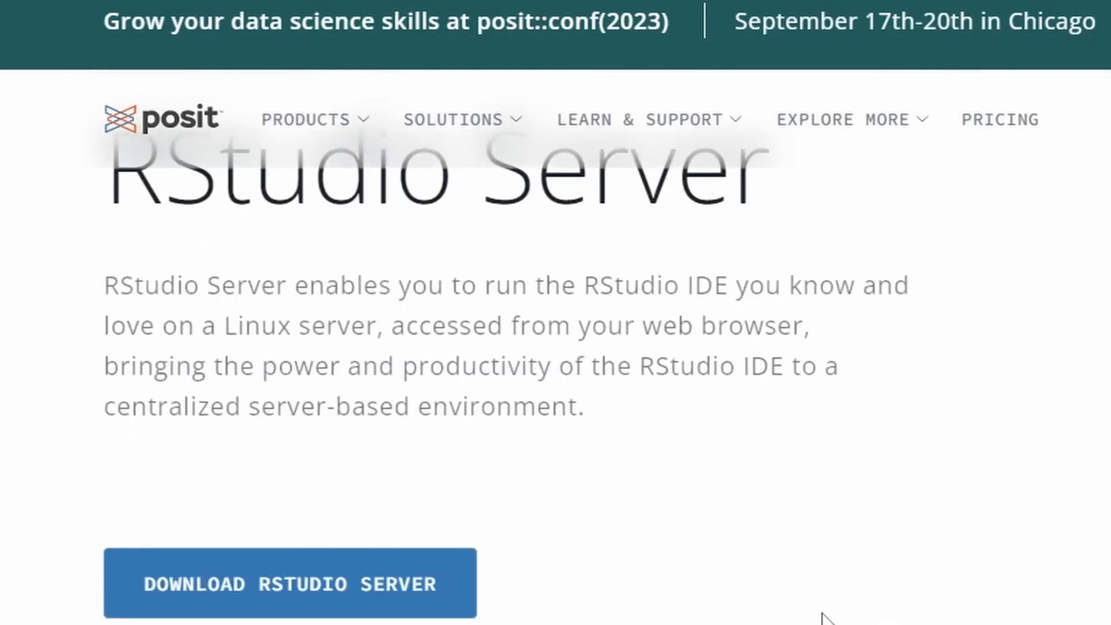
scroll(431, 412, "up", 7)
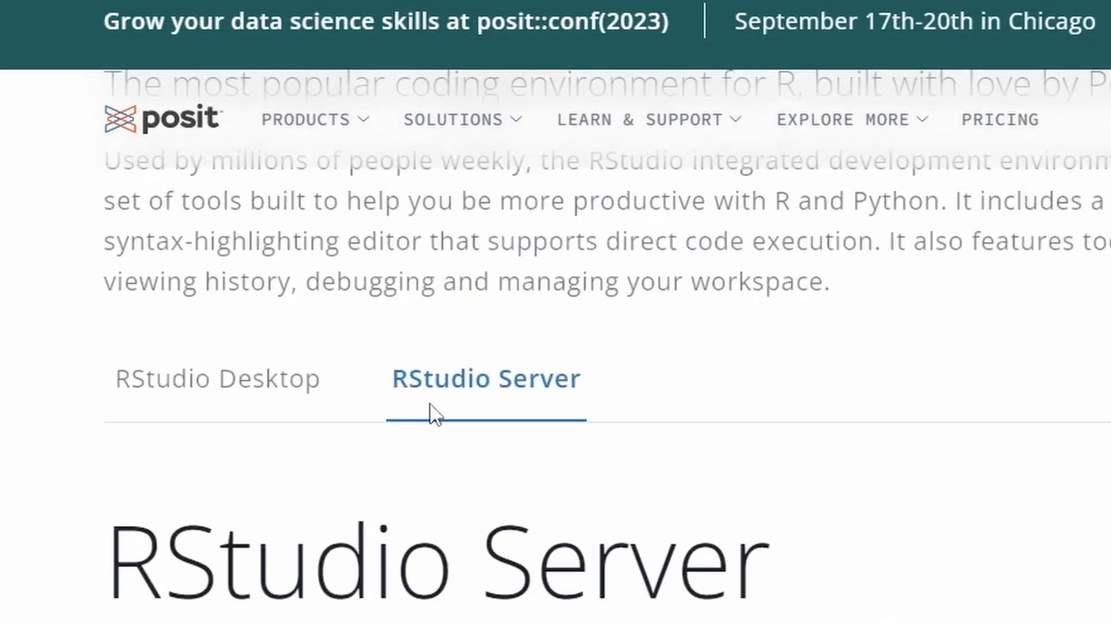
- Switch back to the RStudio Desktop edition and open its download page
left_click(238, 386)
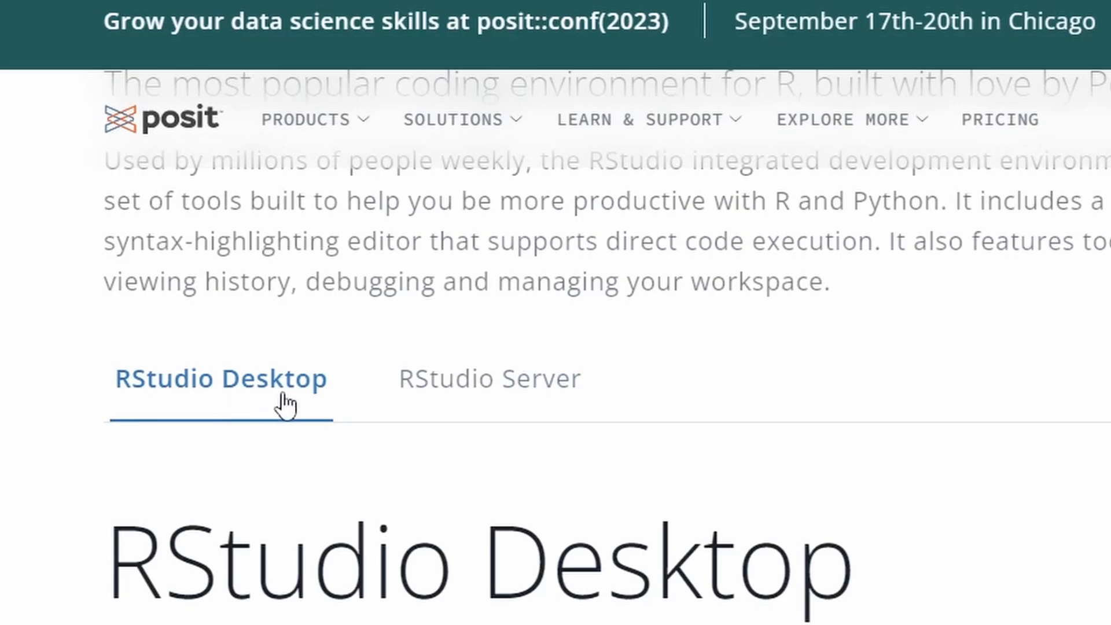
scroll(323, 410, "down", 2)
scroll(324, 408, "down", 4)
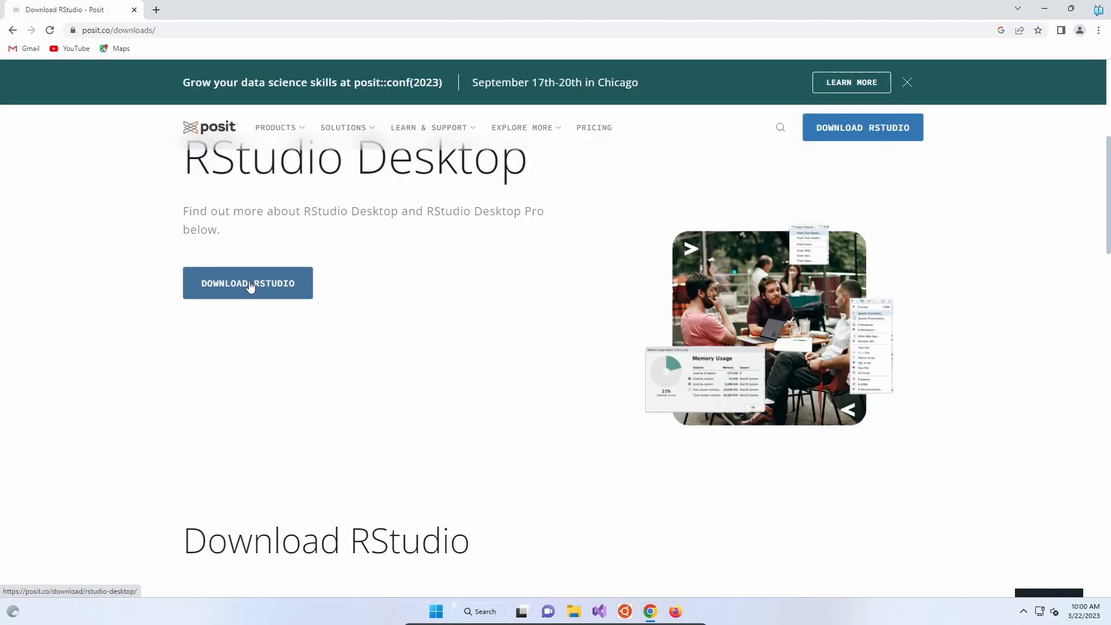
left_click(250, 466)
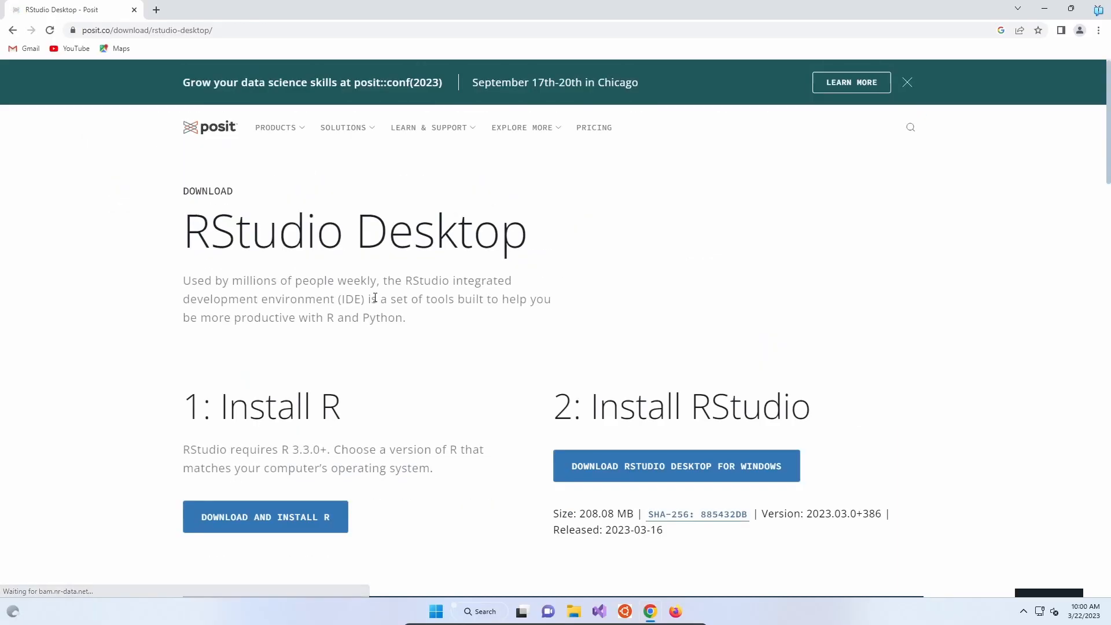
- Go from the Install R section to CRAN and open the base distribution page of R for Windows
scroll(375, 297, "down", 1)
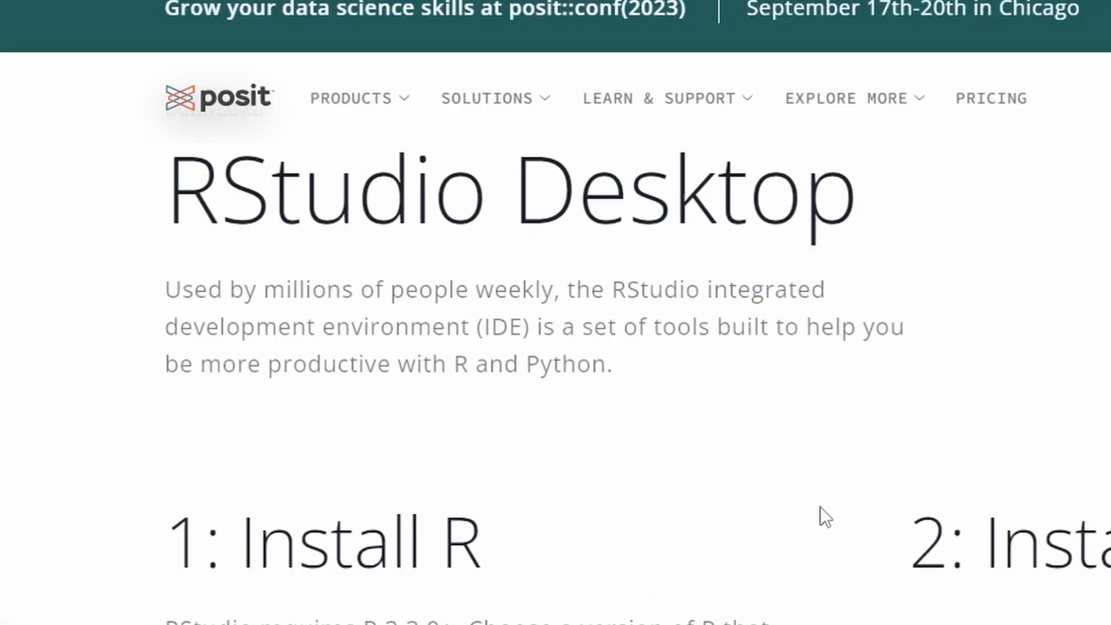
scroll(784, 496, "down", 2)
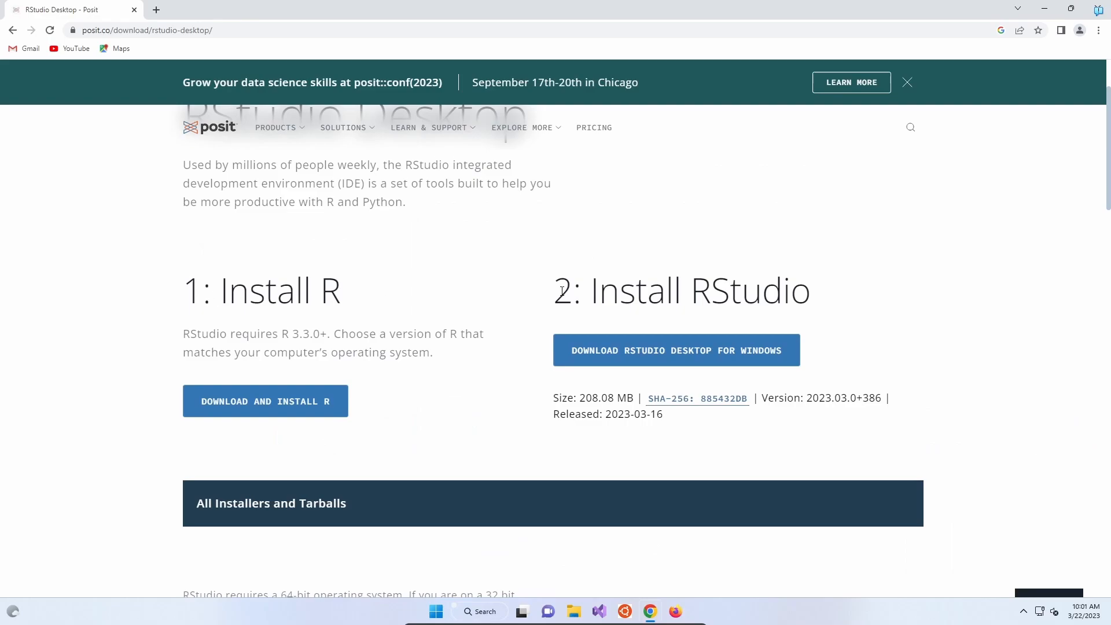
scroll(398, 302, "down", 1)
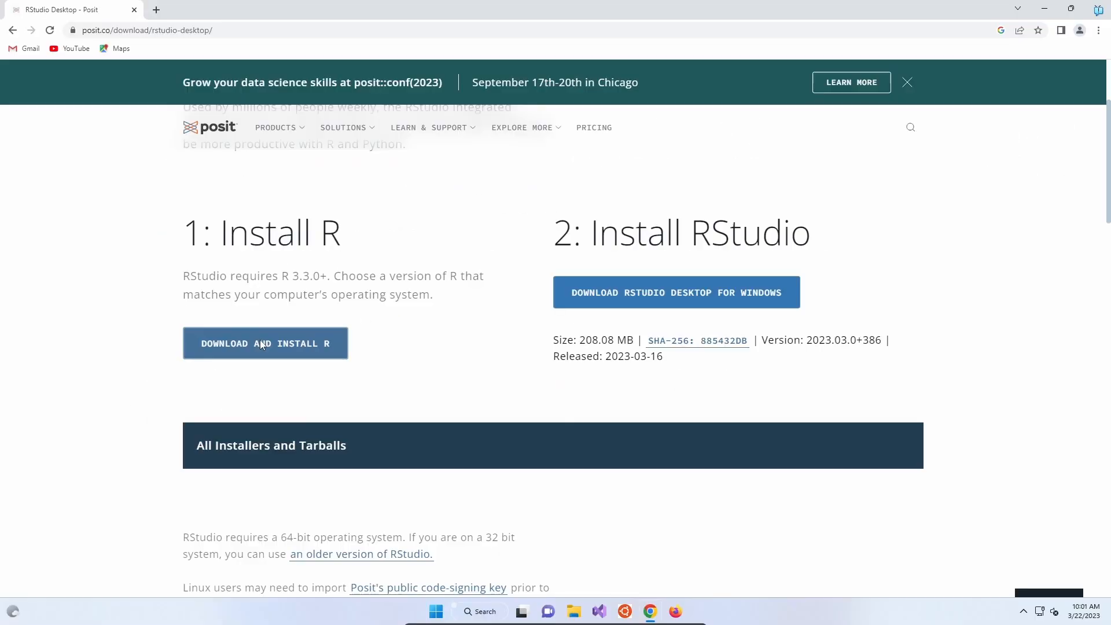
left_click(384, 381)
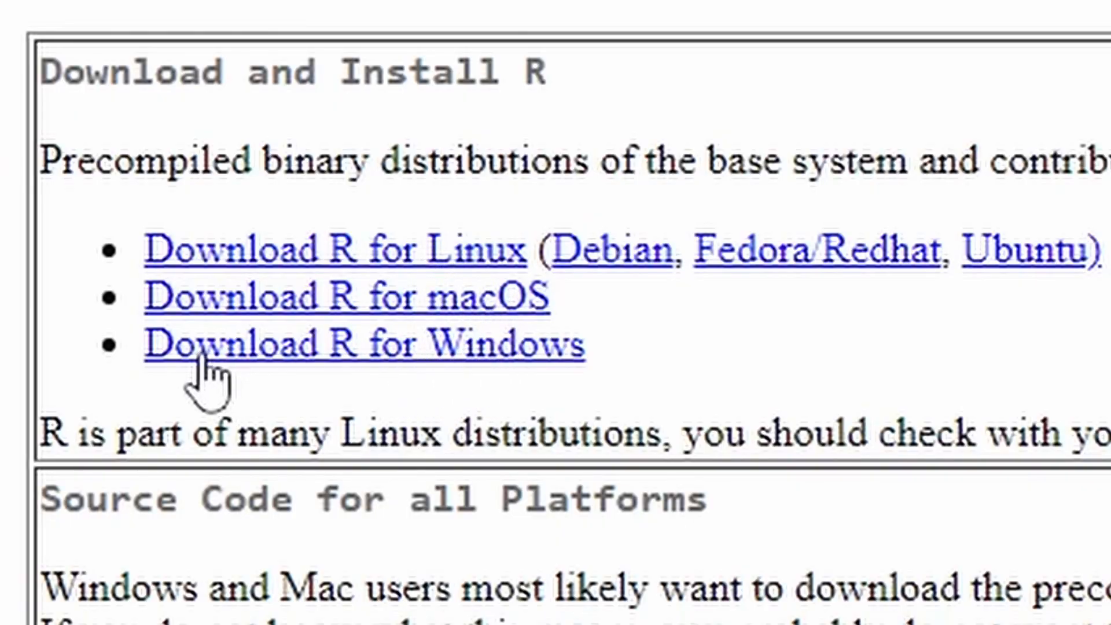
left_click(373, 355)
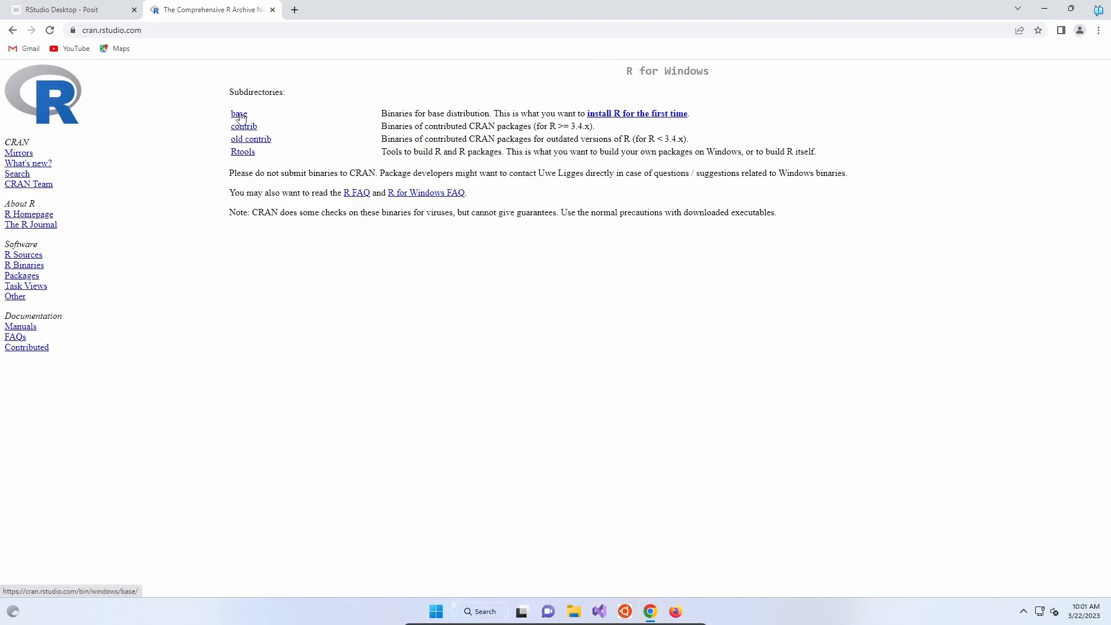
left_click(240, 115)
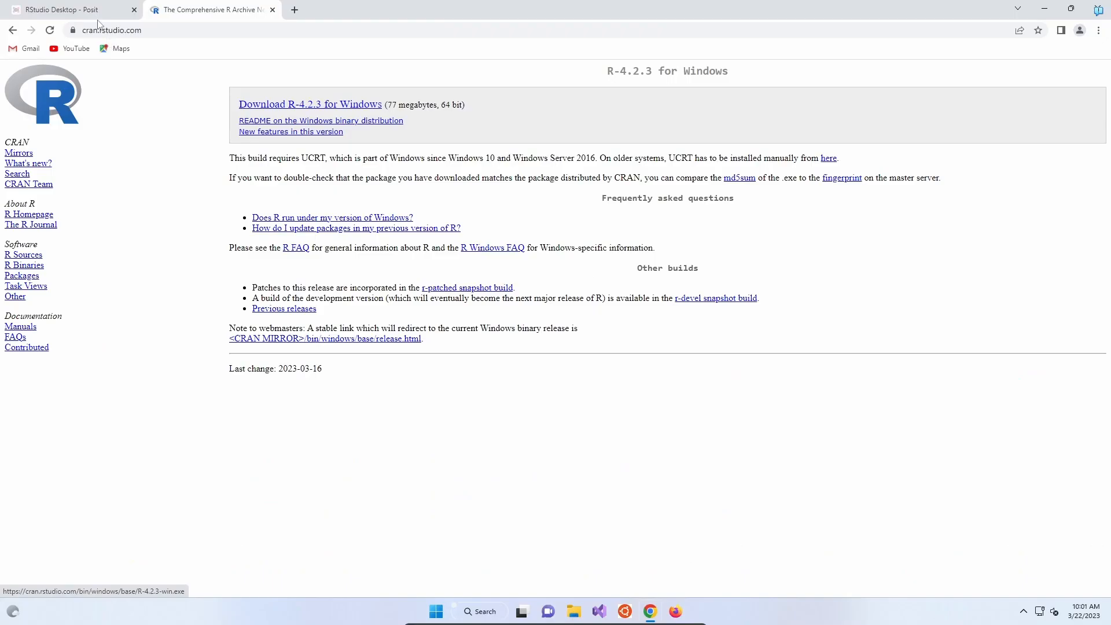
- Check RStudio's minimum R version on the Posit page, and download R-4.2.3 for Windows from CRAN
left_click(74, 5)
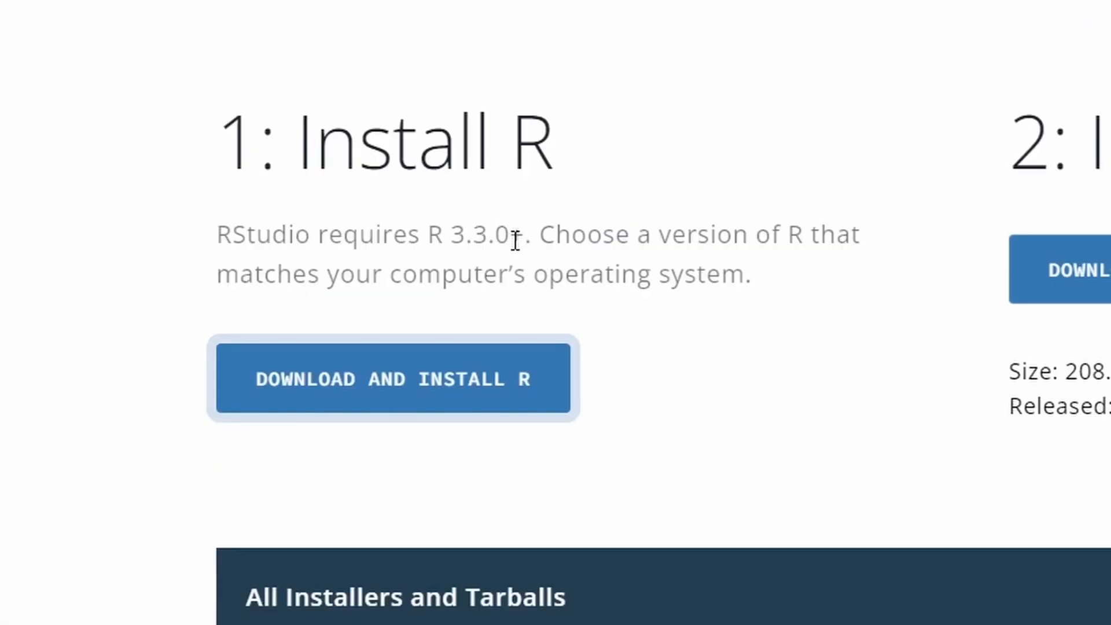
left_click(519, 233)
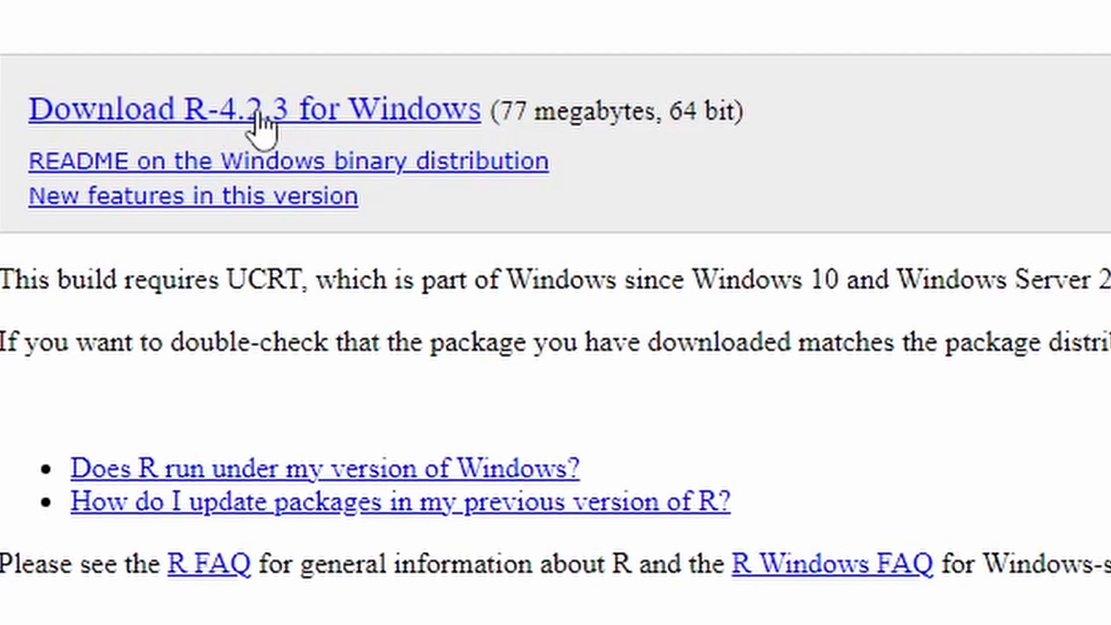
left_click(358, 110)
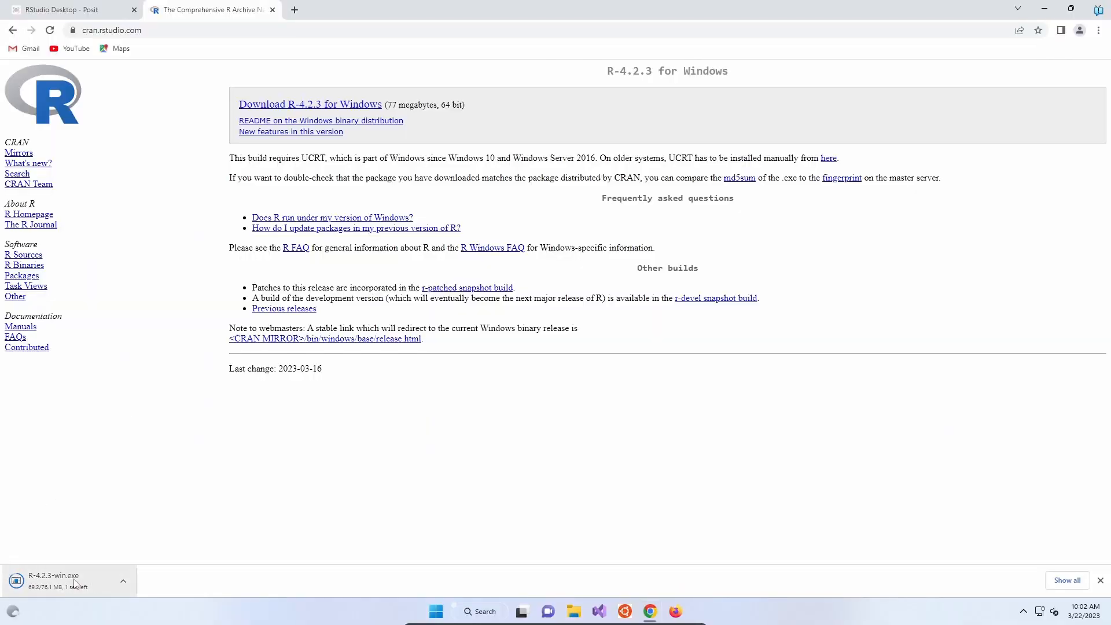
- Run the downloaded R-4.2.3-win.exe installer with permission to make changes, and confirm English as the setup language
left_click(77, 579)
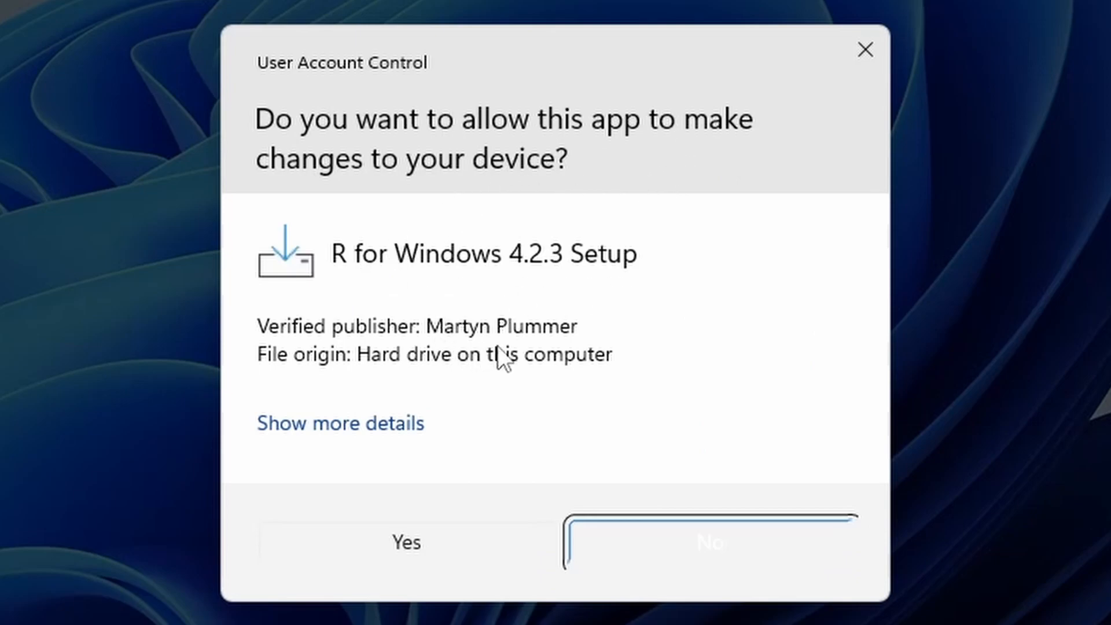
left_click(383, 546)
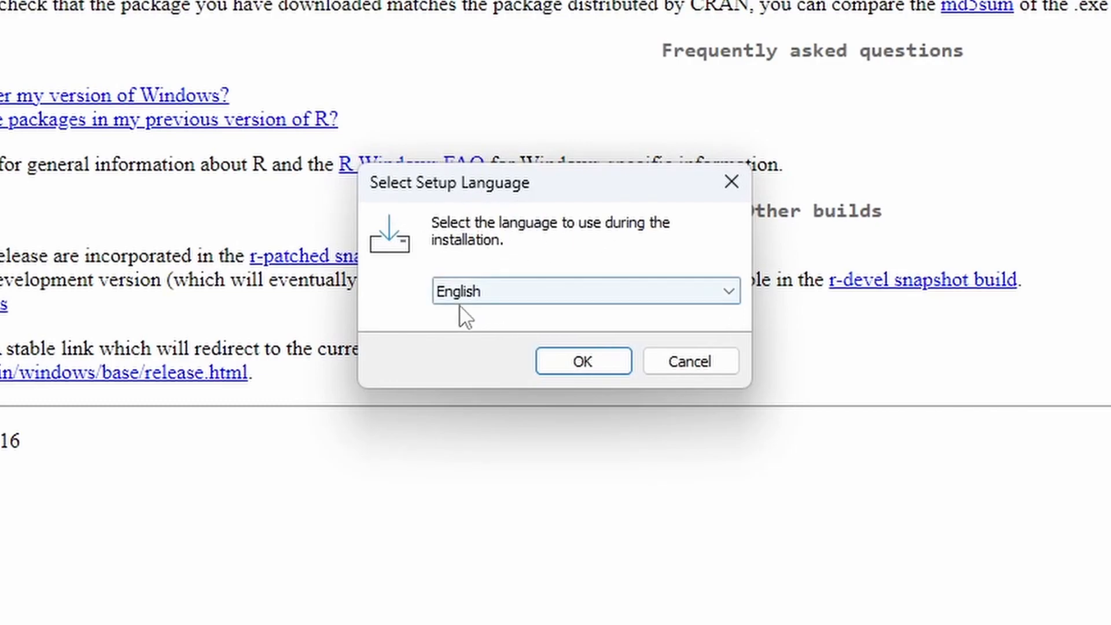
left_click(510, 291)
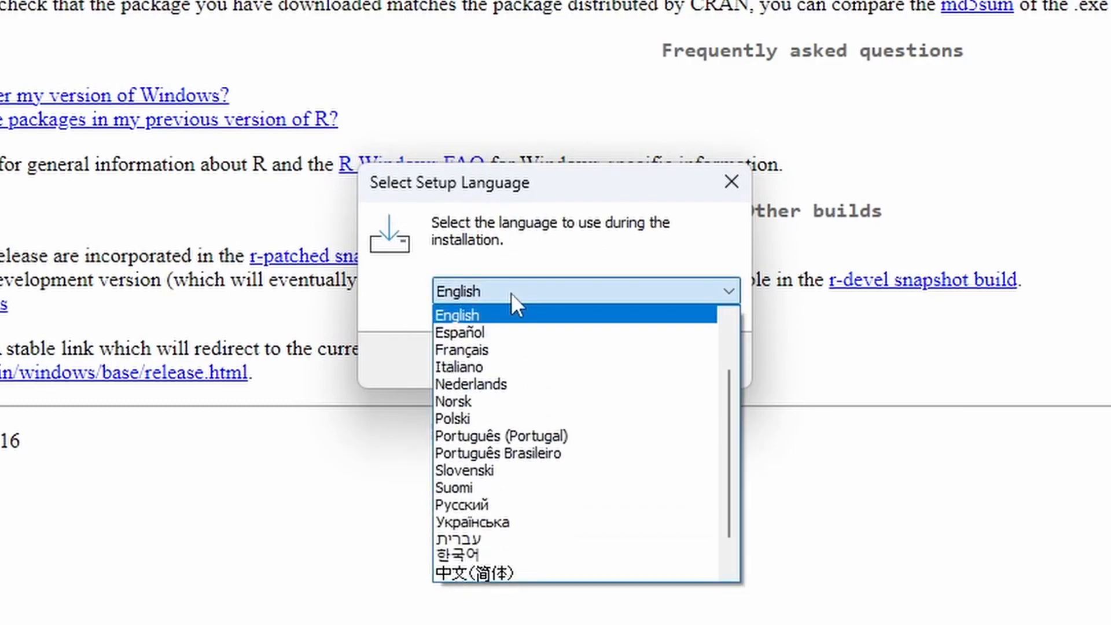
left_click(511, 293)
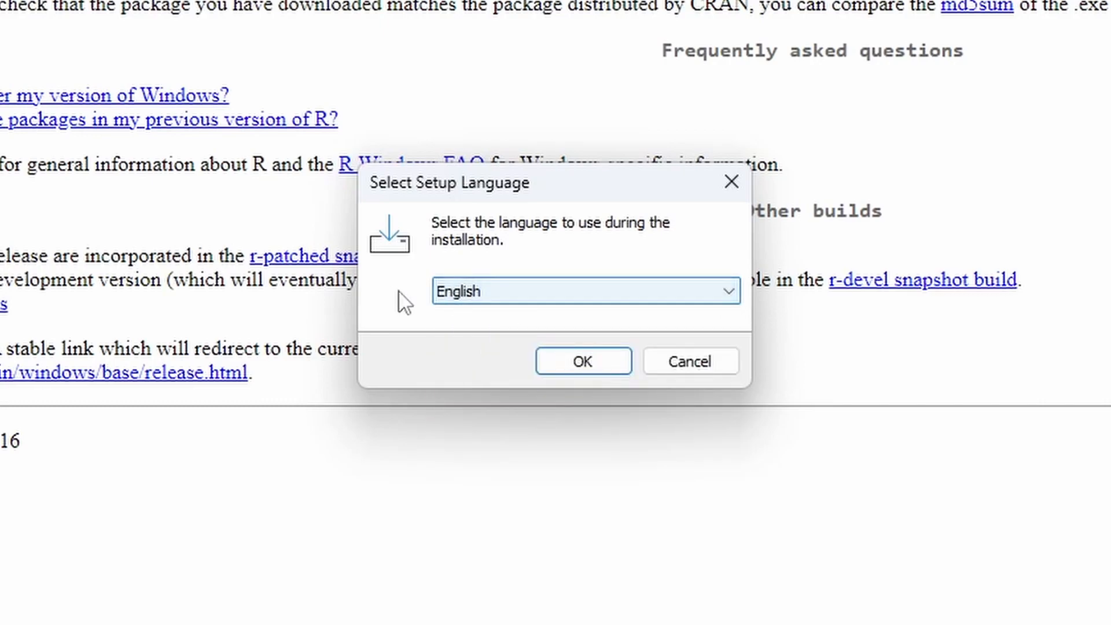
left_click(597, 362)
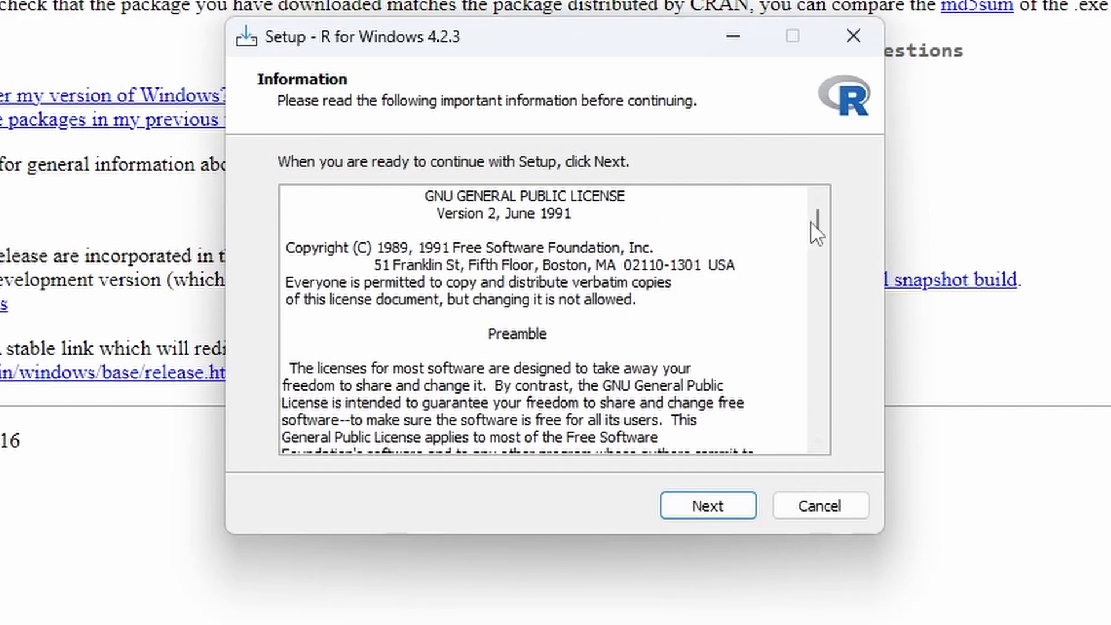
- Review the GNU licence to its end and continue, keeping C:\Program Files\R\R-4.2.3 as the destination folder
left_click_drag(818, 217, 835, 449)
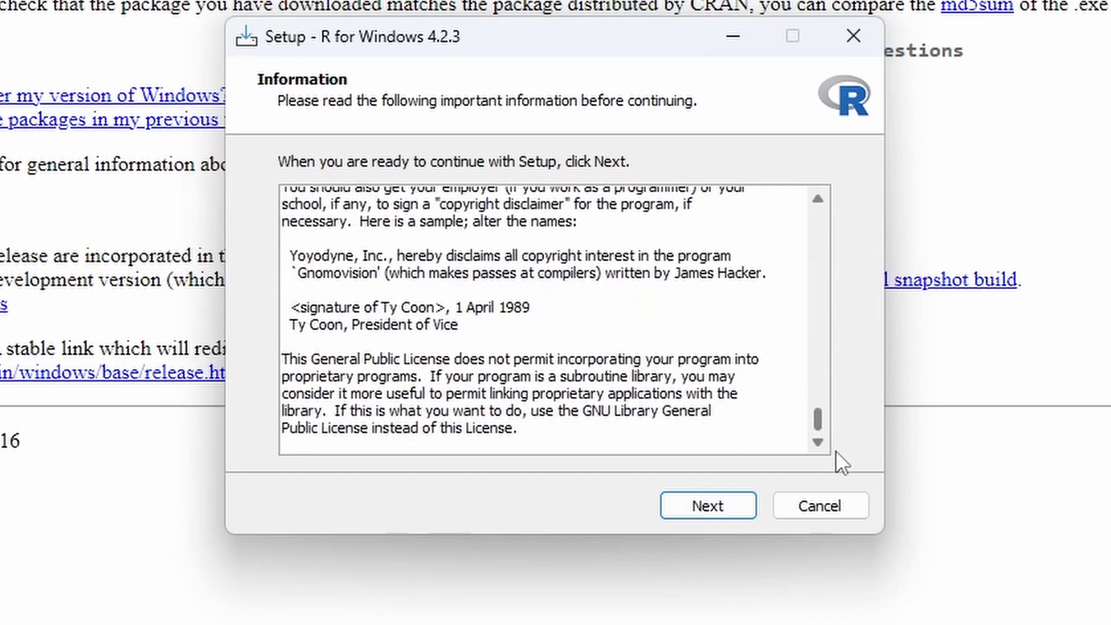
left_click(703, 508)
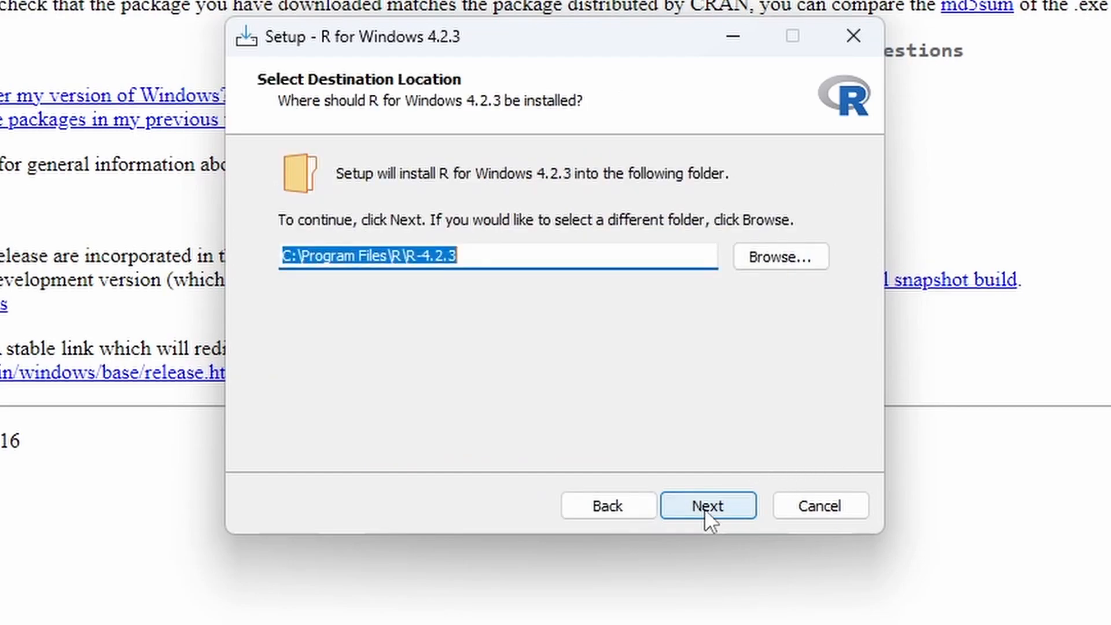
left_click(375, 255)
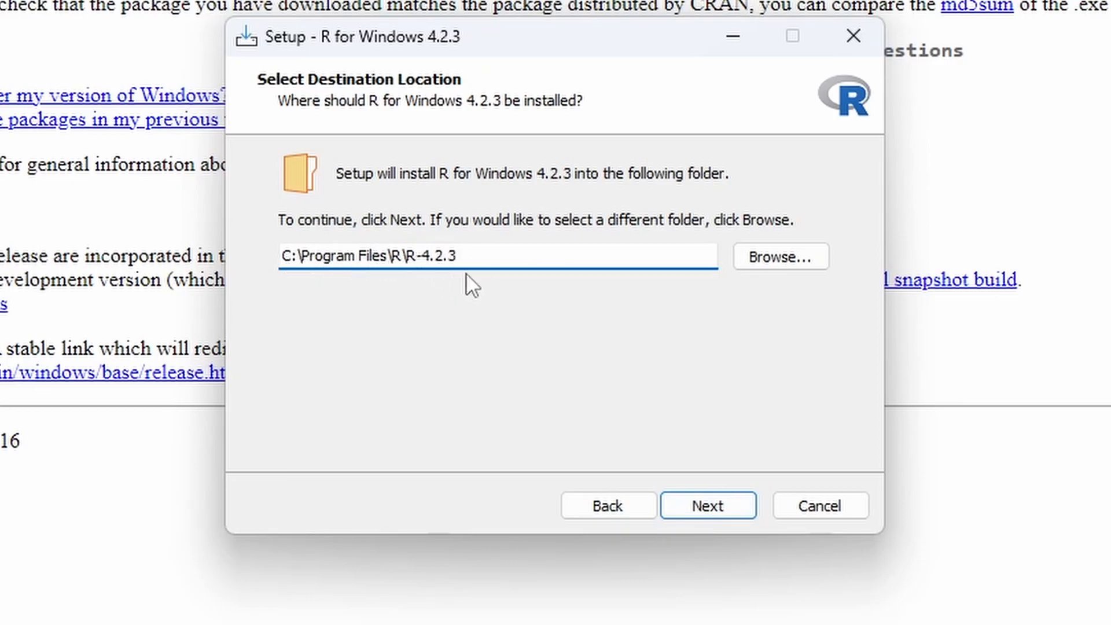
left_click(761, 258)
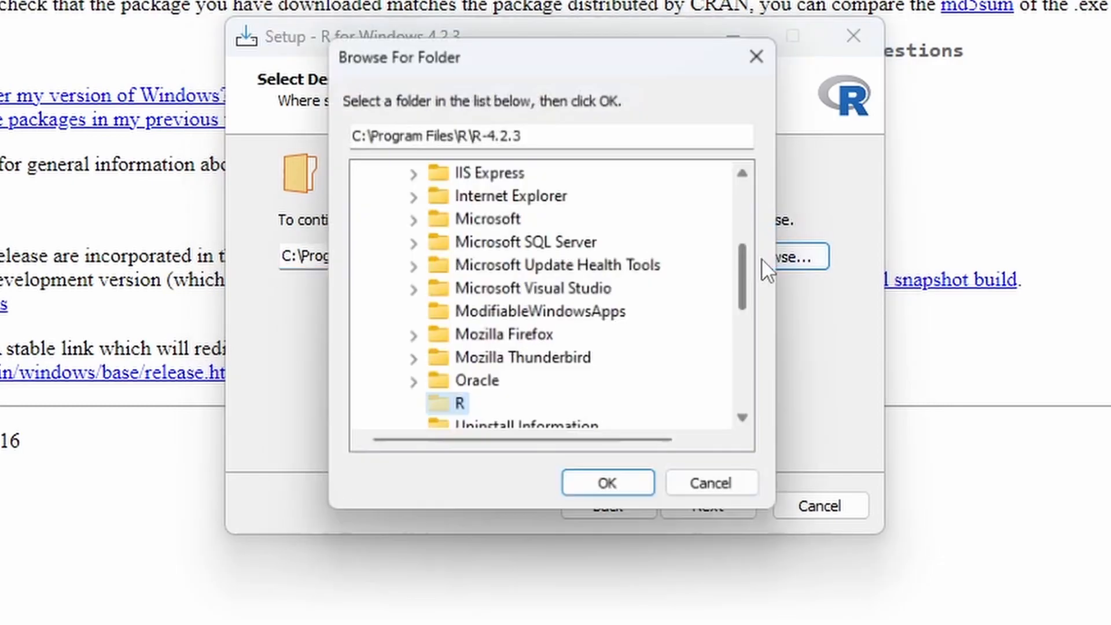
left_click(717, 501)
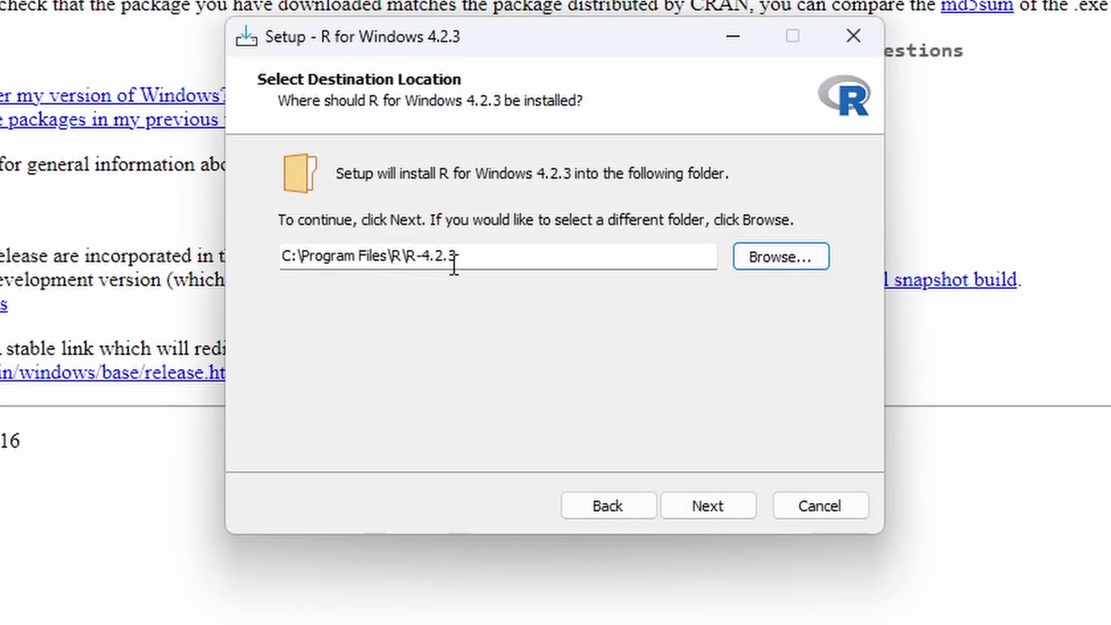
left_click(714, 506)
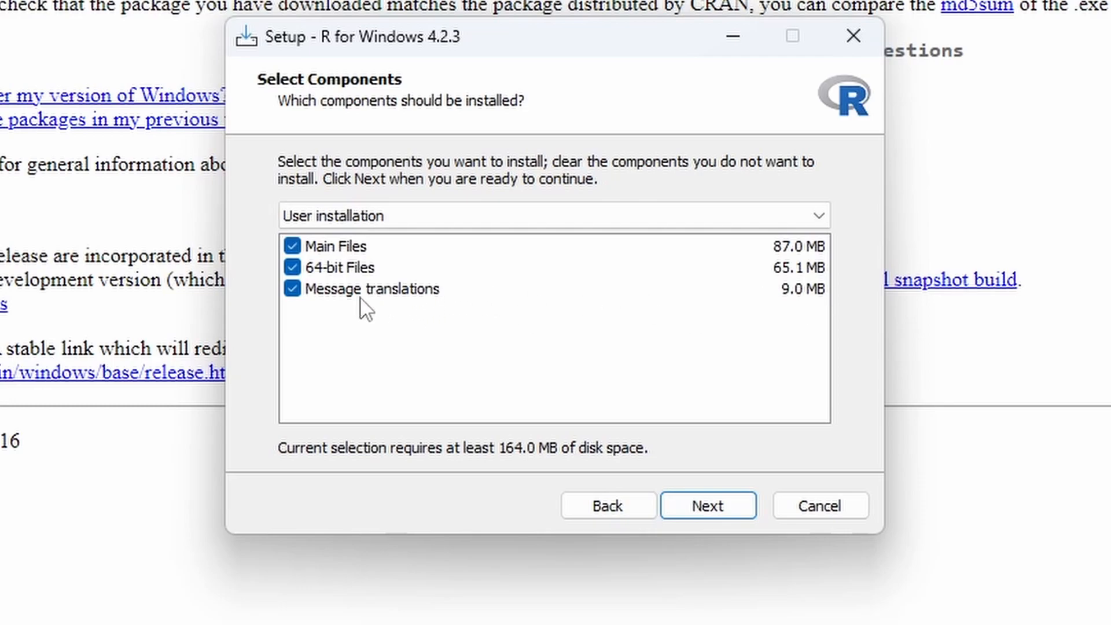
- Confirm the user installation with Main Files, 64-bit Files and Message translations all included
left_click(293, 295)
left_click(293, 296)
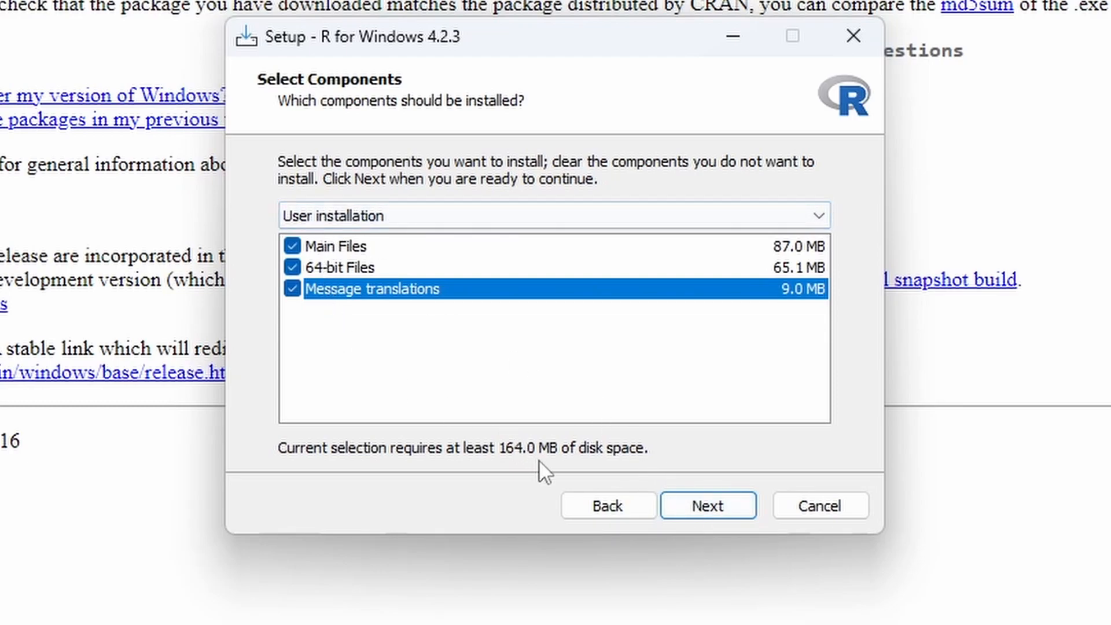
left_click(705, 509)
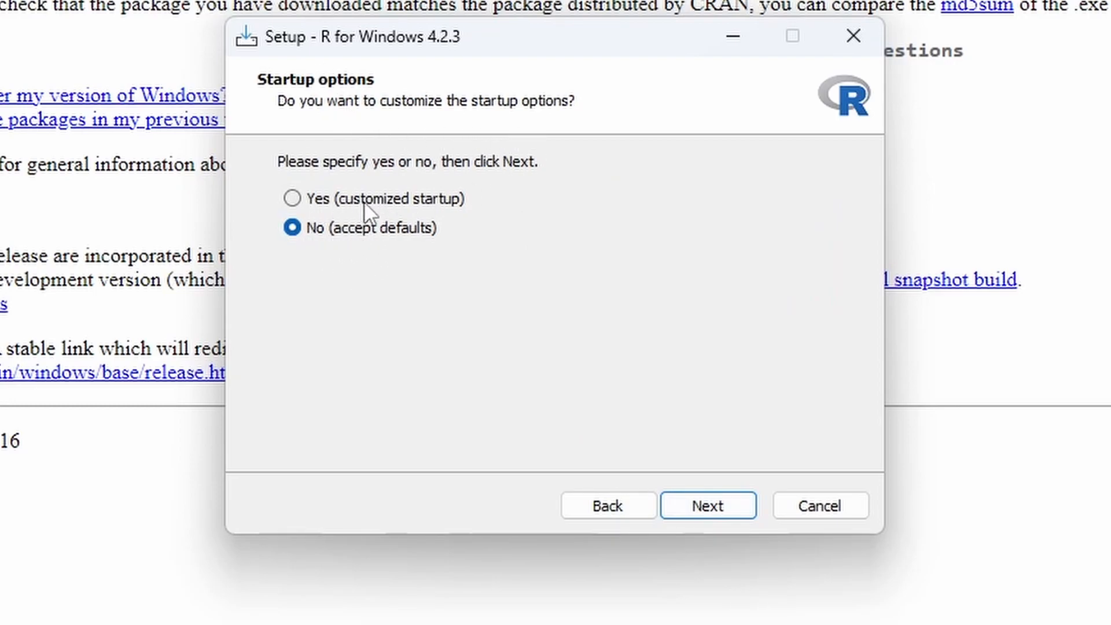
- Choose customized startup and confirm MDI (one big window) as the display mode
left_click(347, 200)
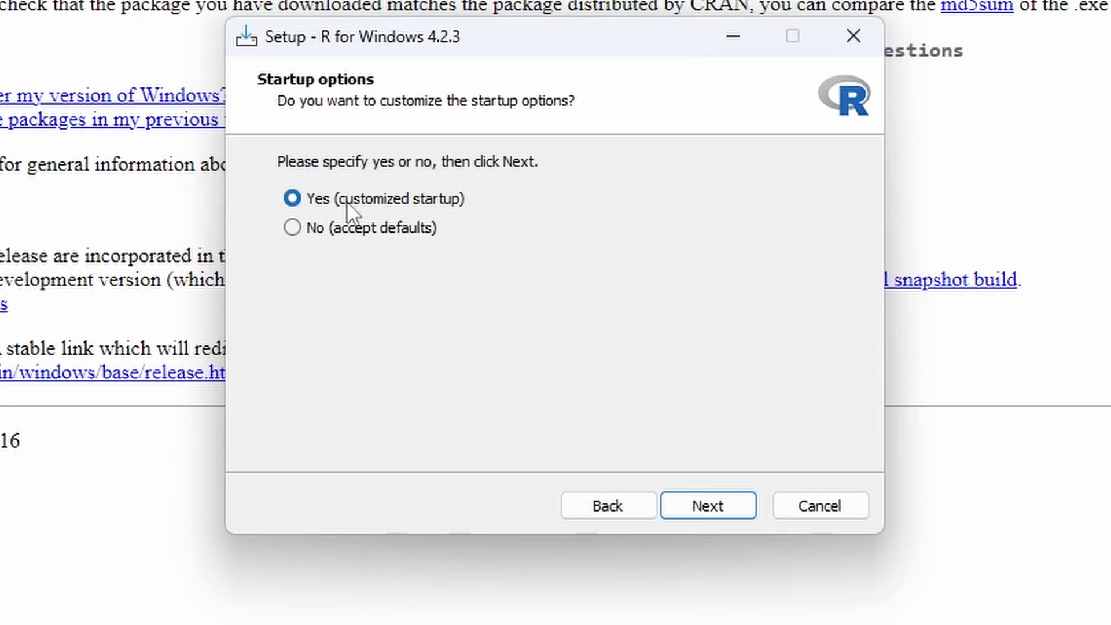
left_click(707, 499)
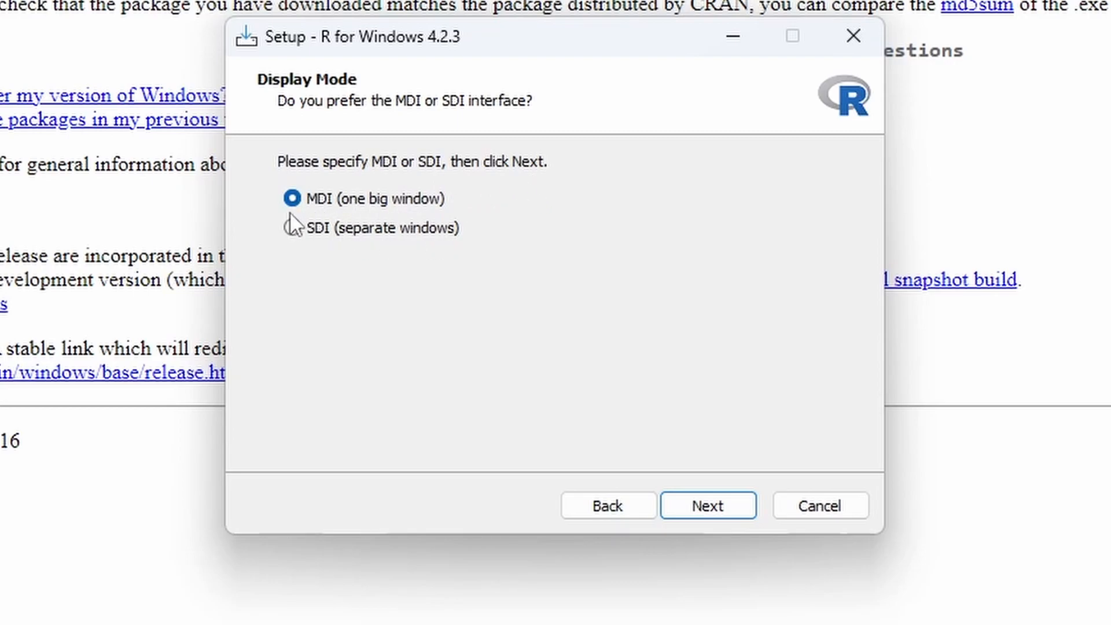
left_click(708, 507)
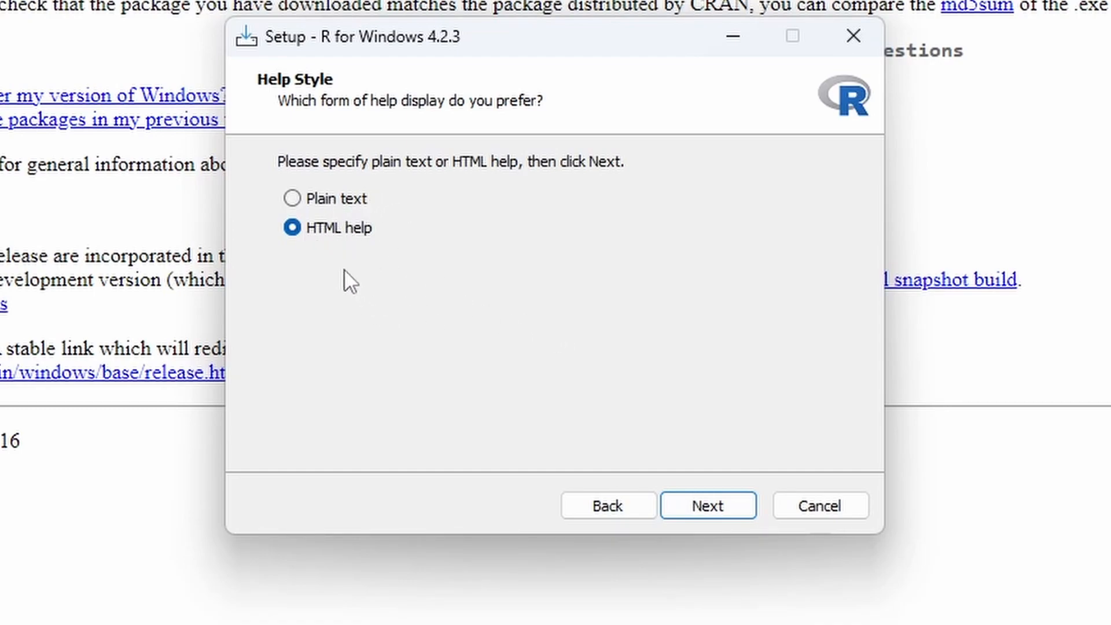
- Accept HTML help as the help style and keep R as the Start Menu folder for the shortcuts
left_click(698, 506)
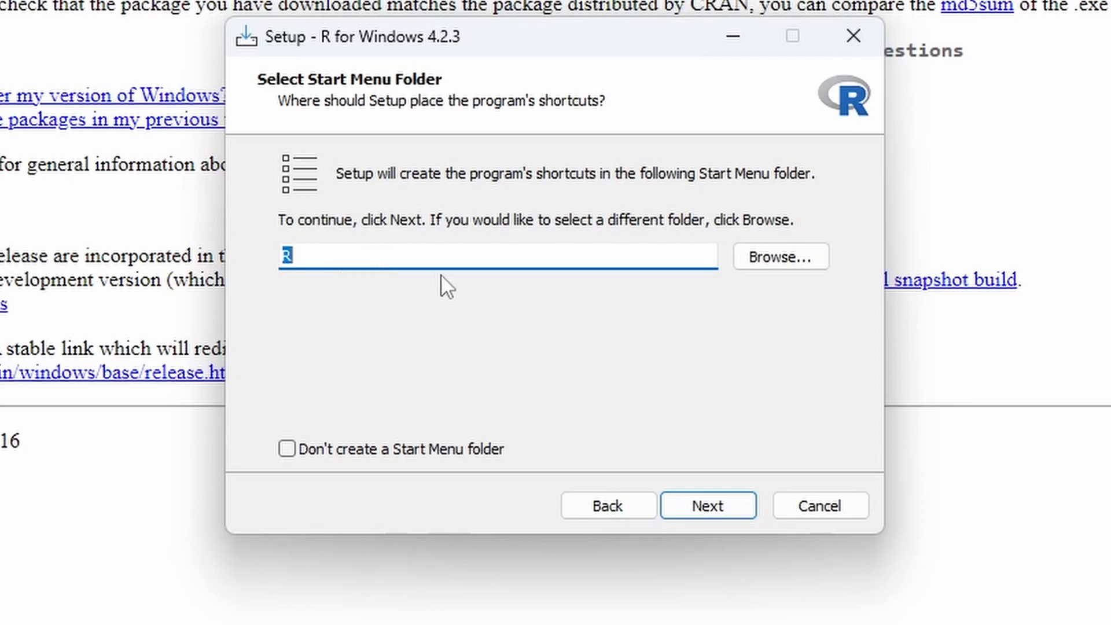
left_click(748, 256)
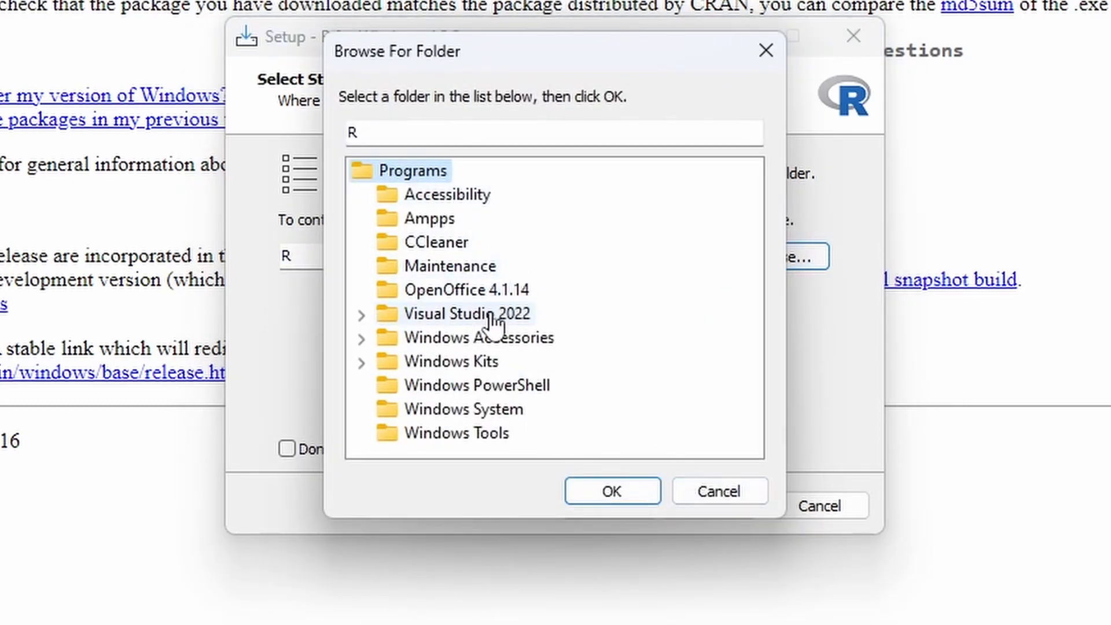
left_click(701, 495)
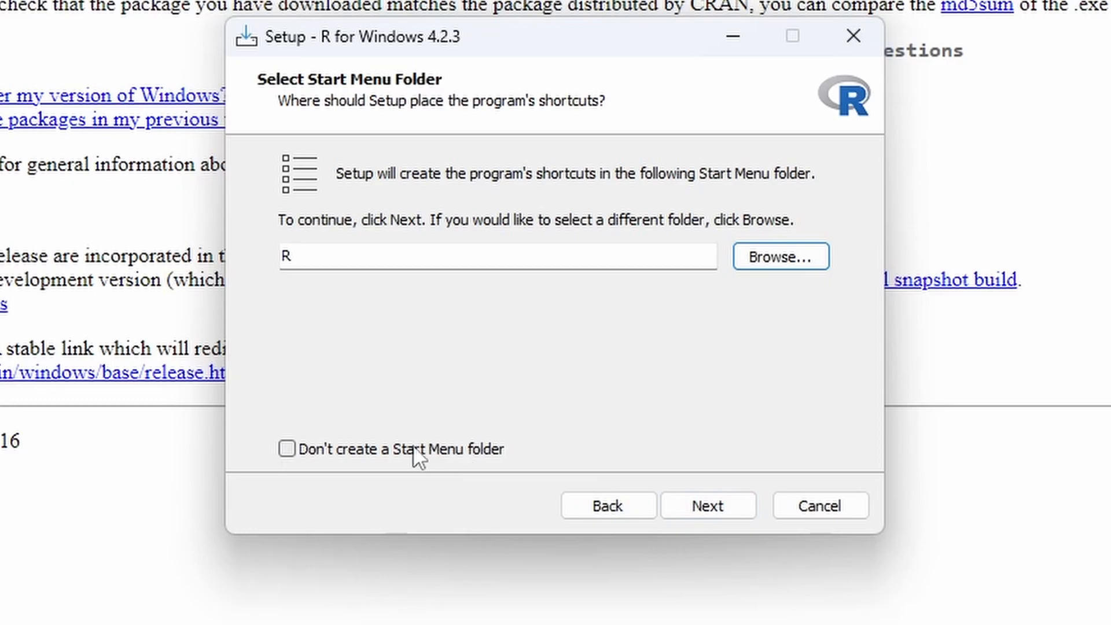
left_click(316, 451)
left_click(315, 451)
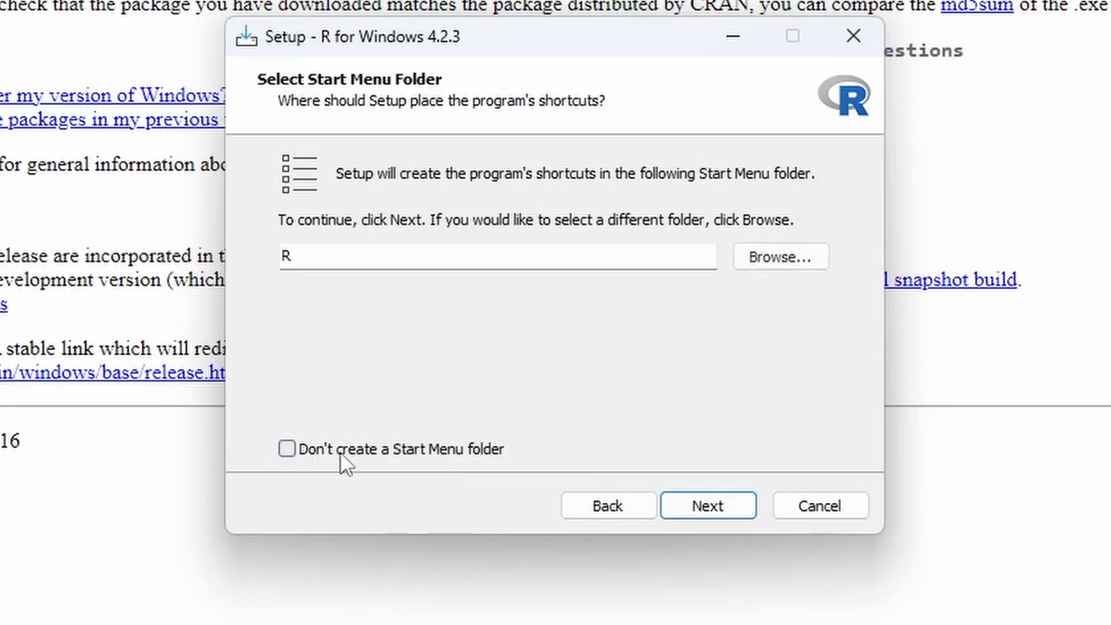
left_click(703, 504)
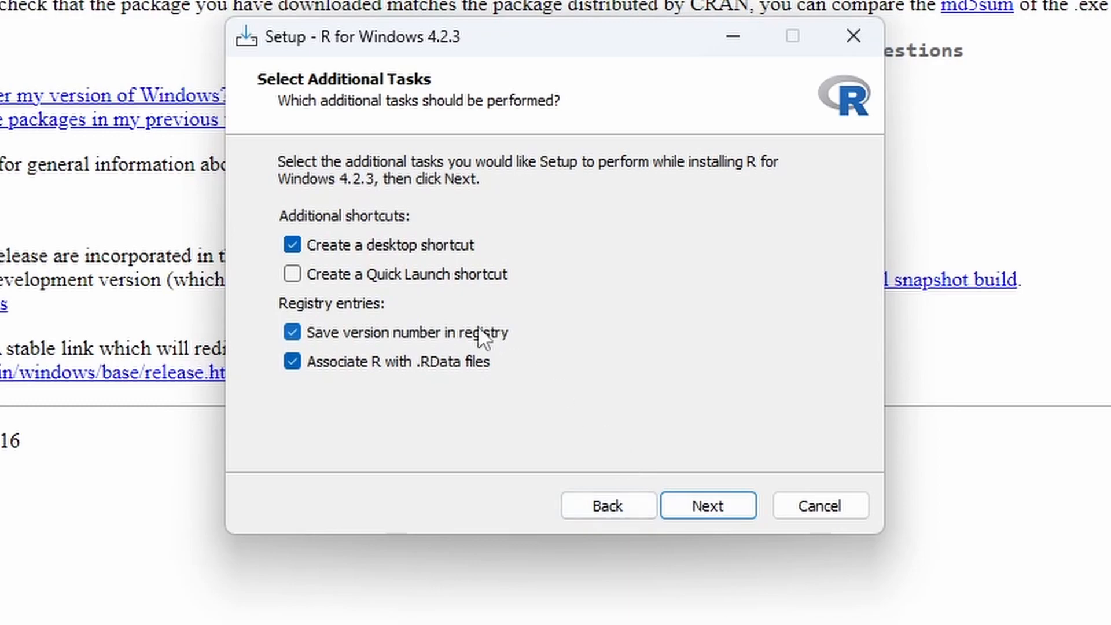
- Install R with a desktop shortcut and both registry entries but no Quick Launch shortcut, and finish the setup wizard
left_click(406, 272)
left_click(406, 273)
left_click(703, 511)
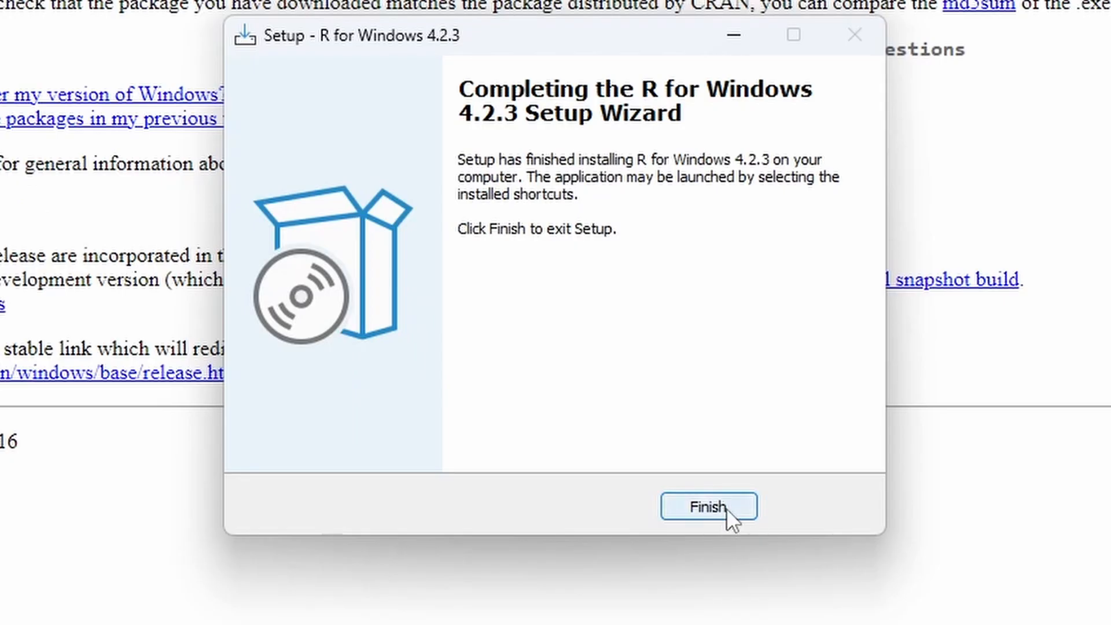
left_click(621, 396)
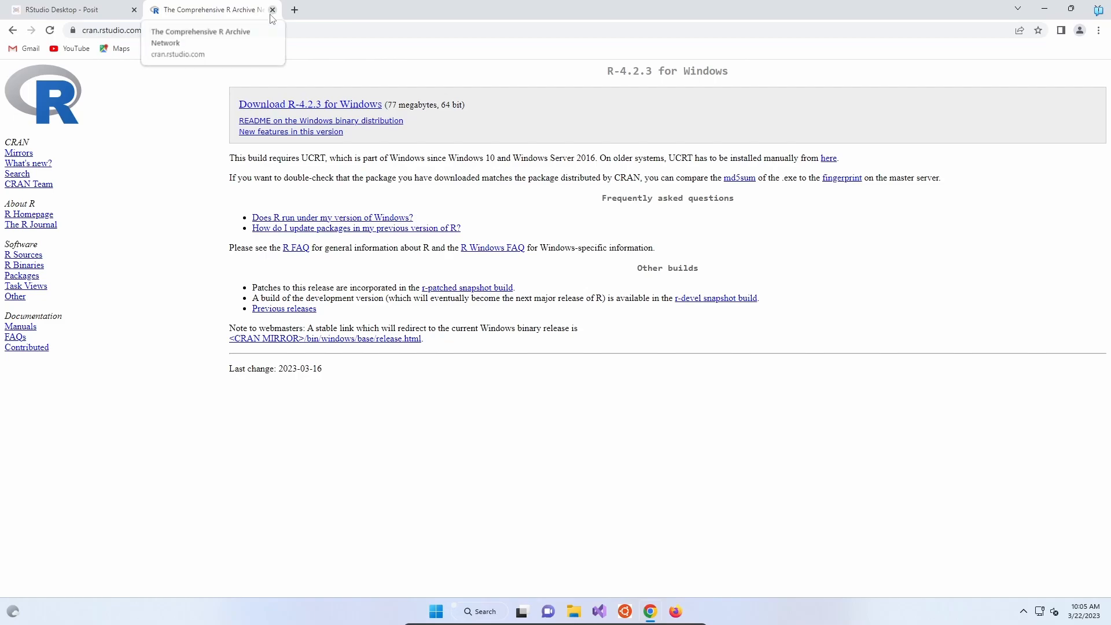
- Close the CRAN page and download RStudio Desktop for Windows from the Posit download page
left_click(752, 36)
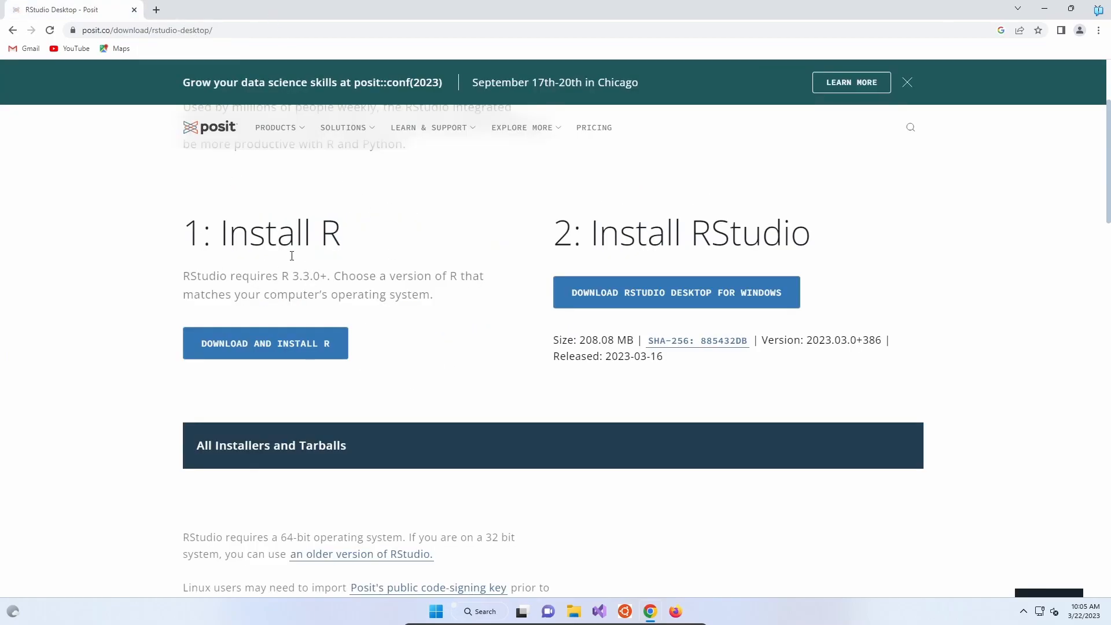
left_click_drag(457, 347, 494, 369)
left_click(493, 369)
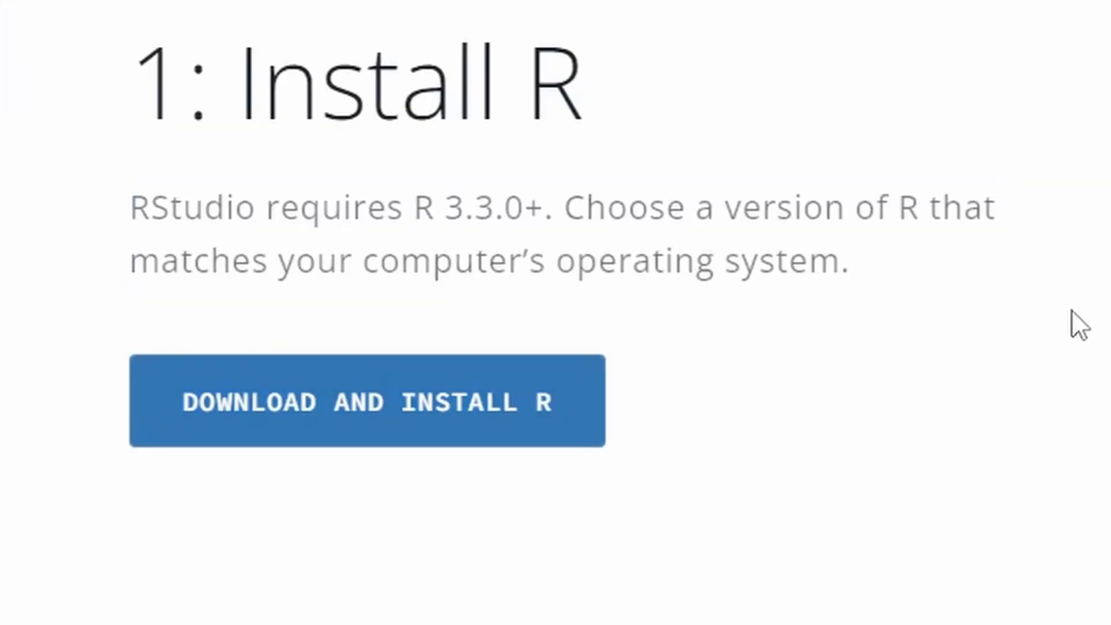
left_click_drag(543, 235, 786, 240)
left_click(787, 240)
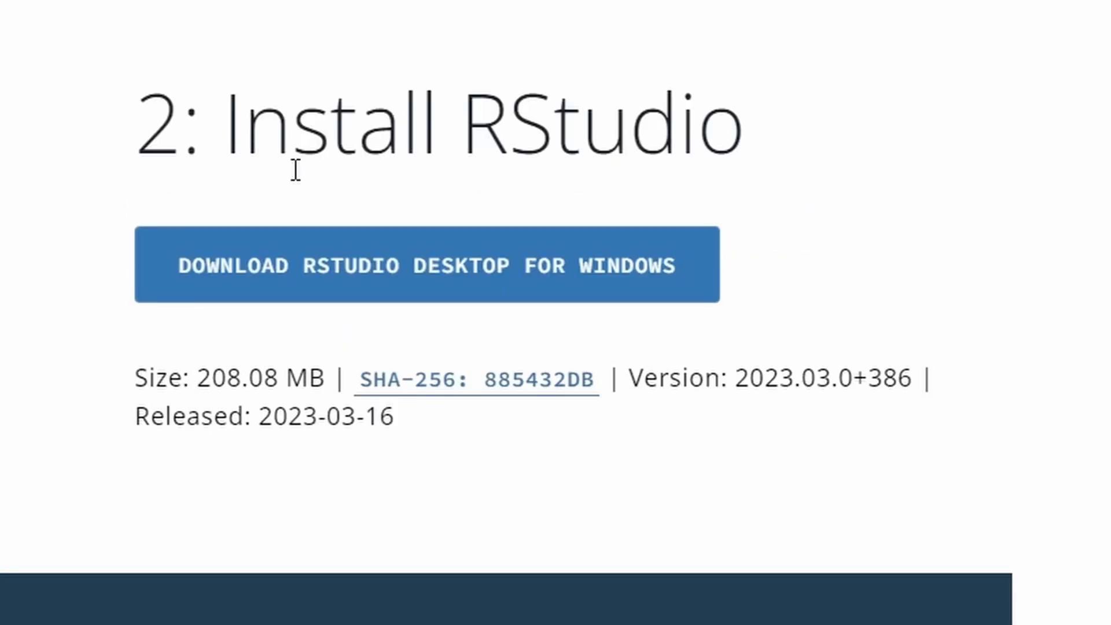
left_click(638, 272)
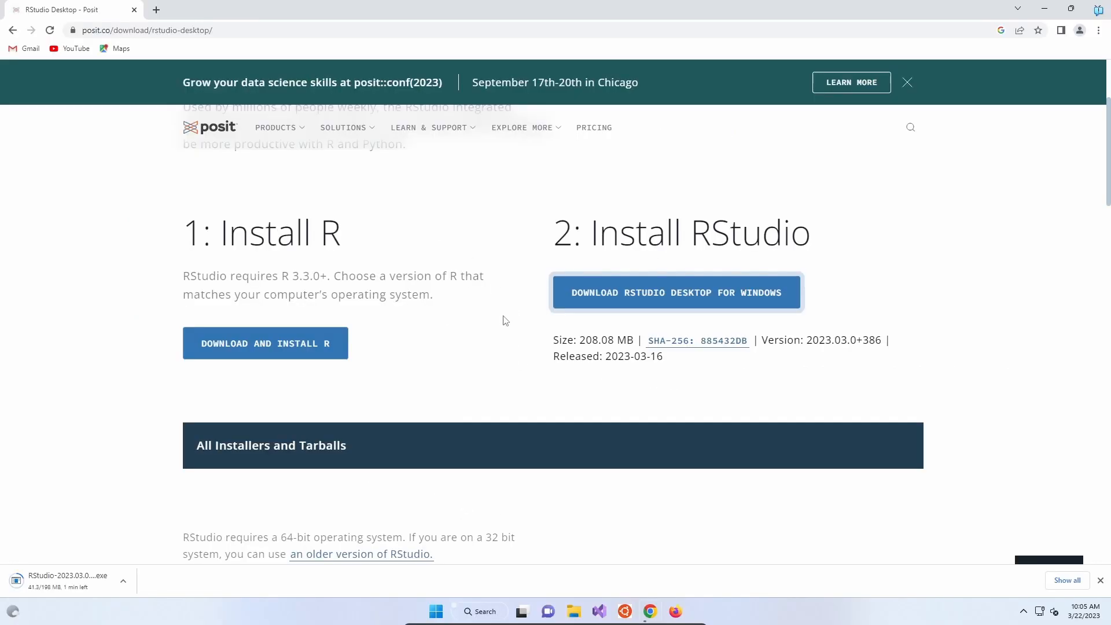
- Open the older version of RStudio link in a new tab and view the previous versions of RStudio IDE / Workbench
scroll(550, 338, "down", 1)
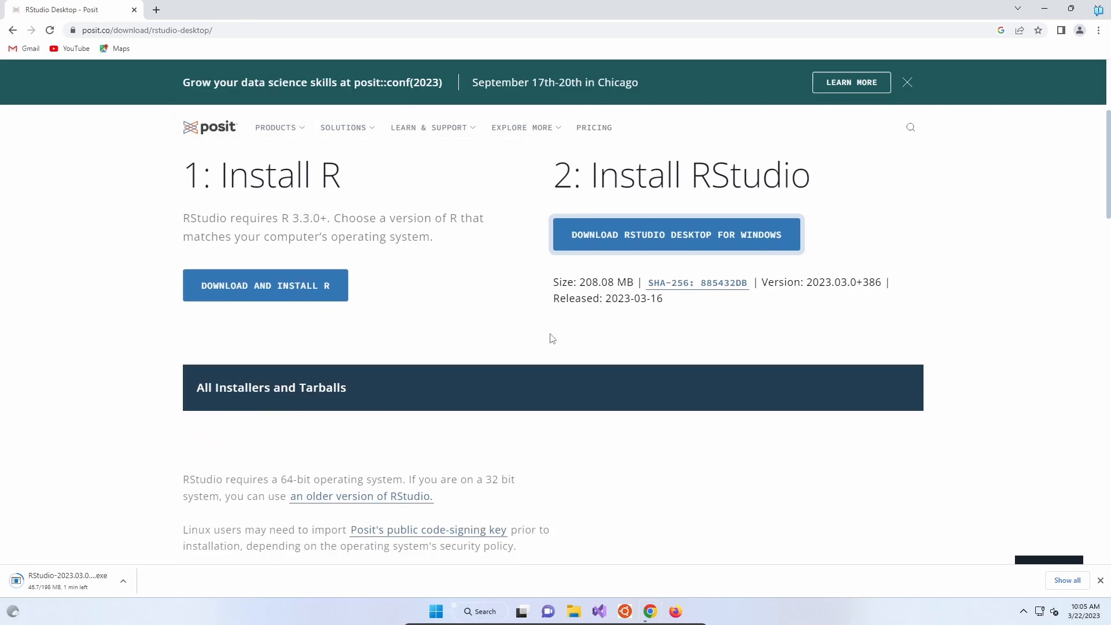
scroll(545, 333, "down", 3)
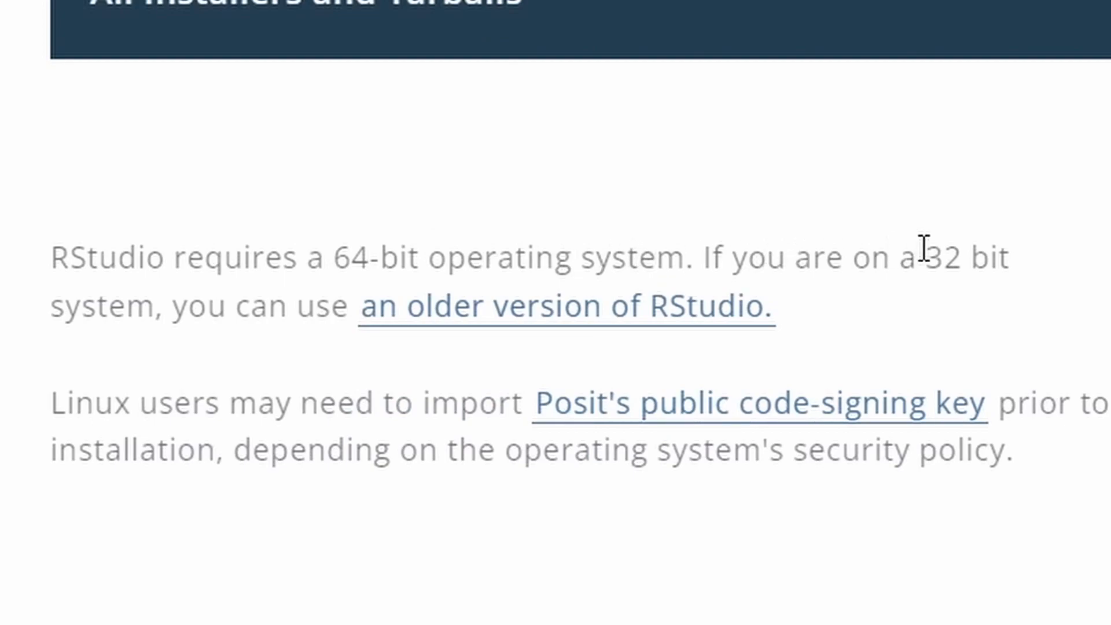
middle_click(557, 309)
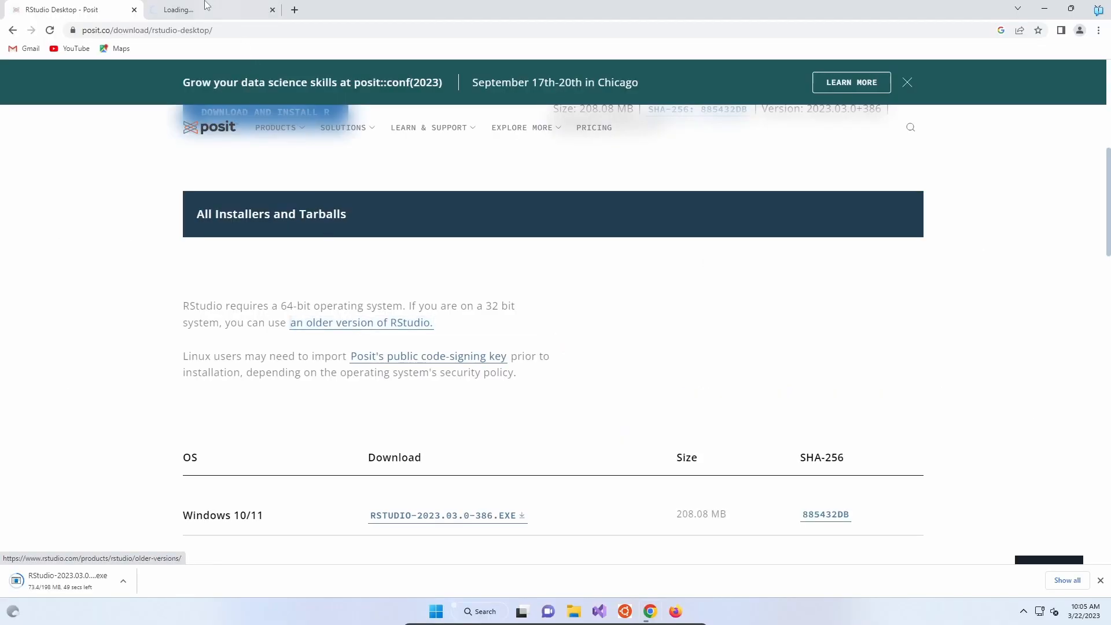
left_click(208, 7)
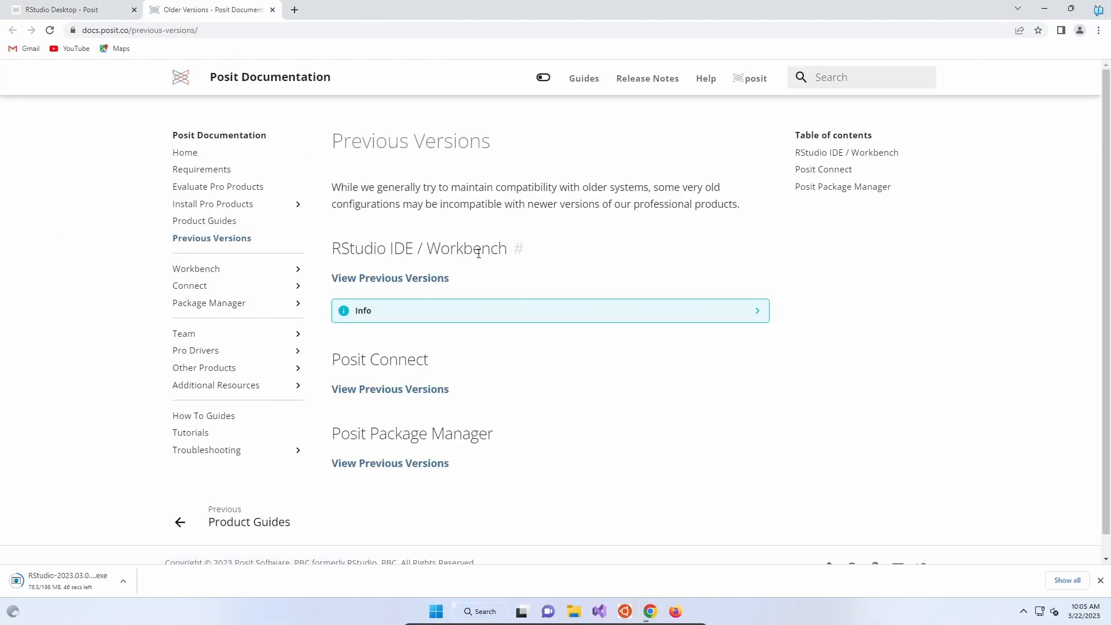
scroll(384, 266, "down", 1)
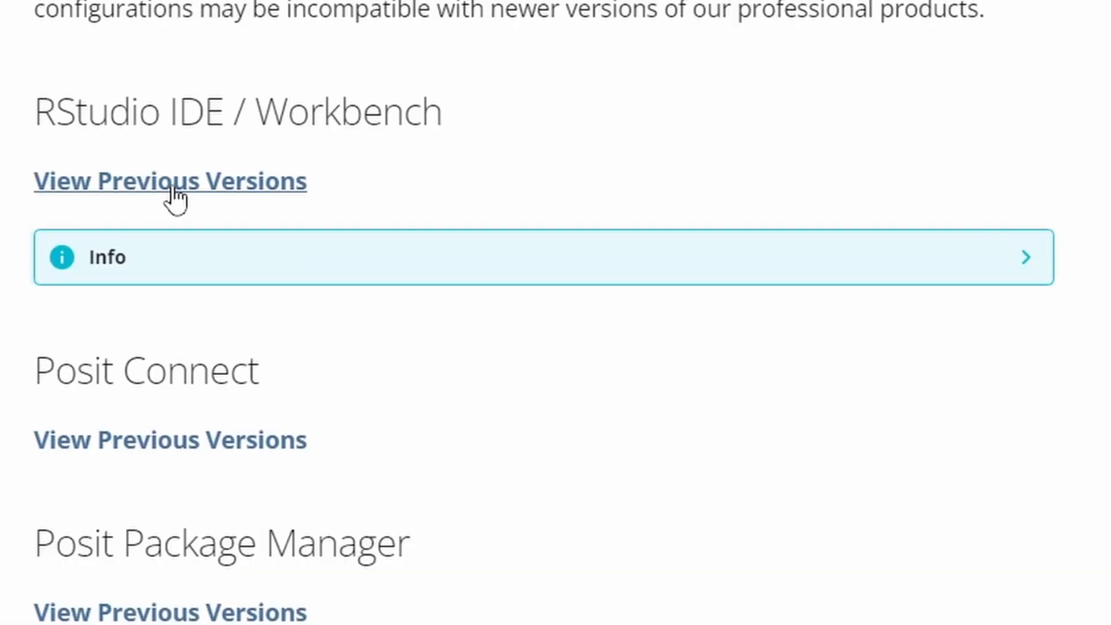
left_click(174, 190)
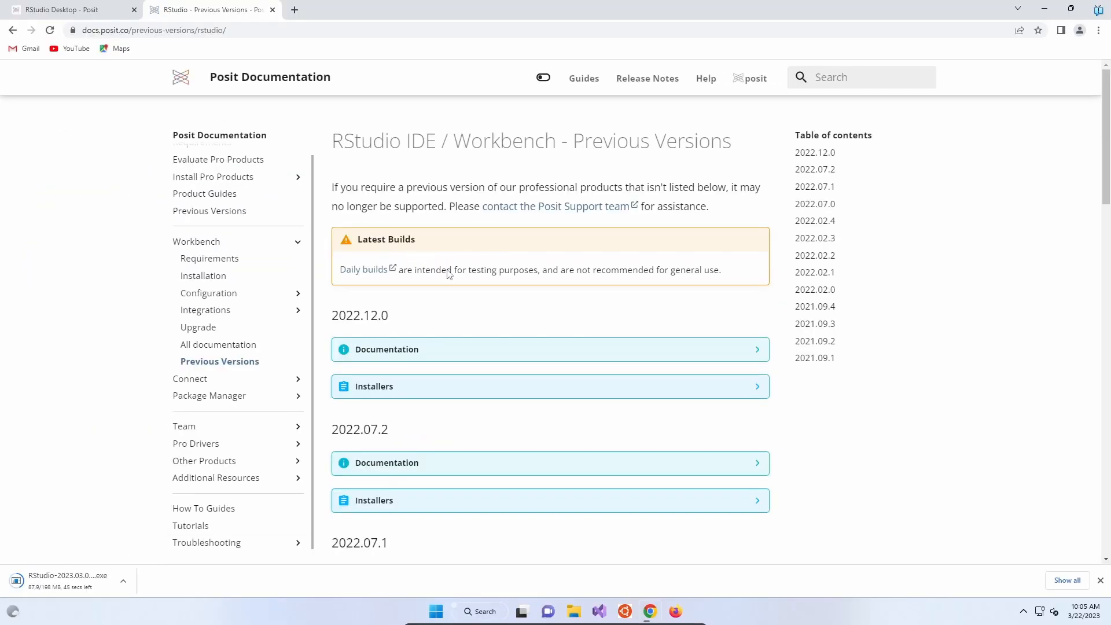
- Browse the previous versions, open the 2022.12.0 installers page and examine its platform download files
scroll(448, 272, "down", 3)
scroll(446, 260, "down", 2)
scroll(439, 251, "up", 3)
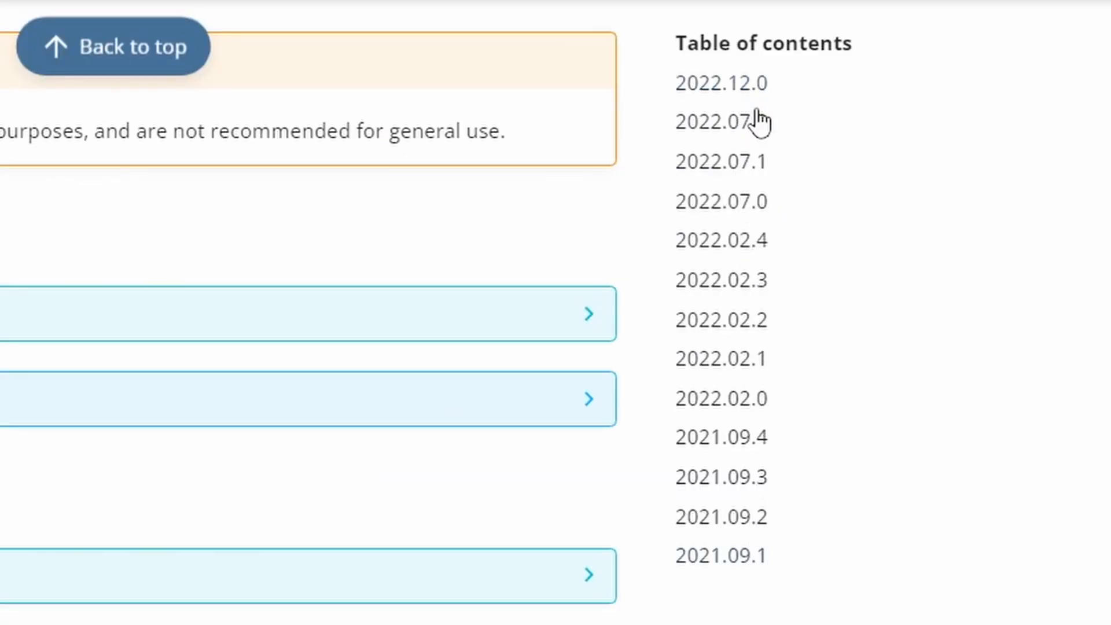
scroll(694, 568, "down", 4)
scroll(400, 418, "up", 5)
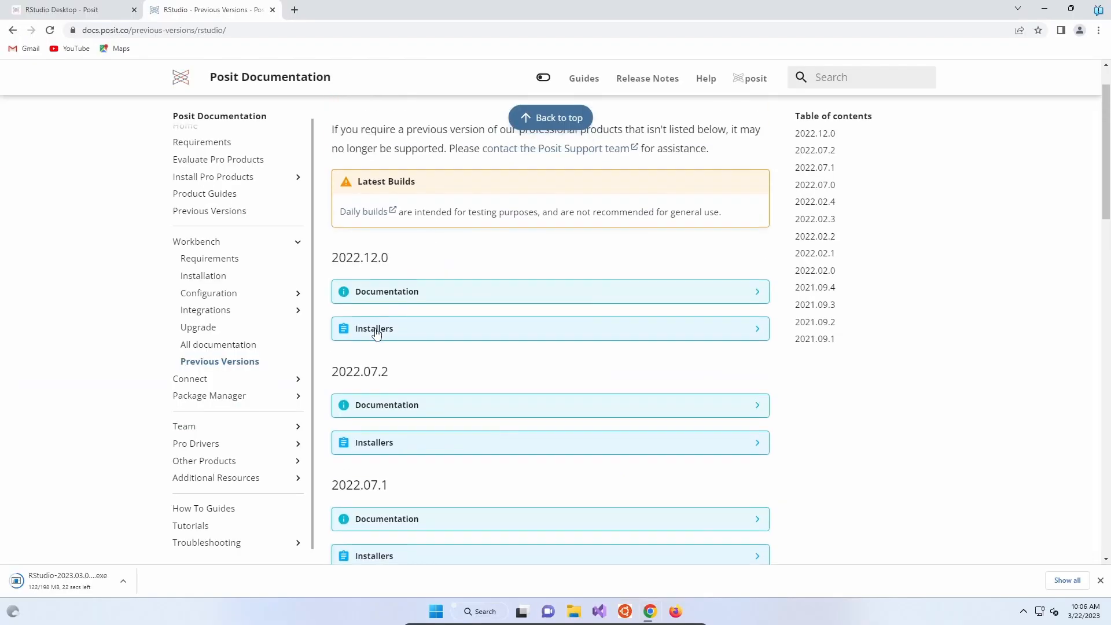
left_click(376, 333)
left_click(378, 357)
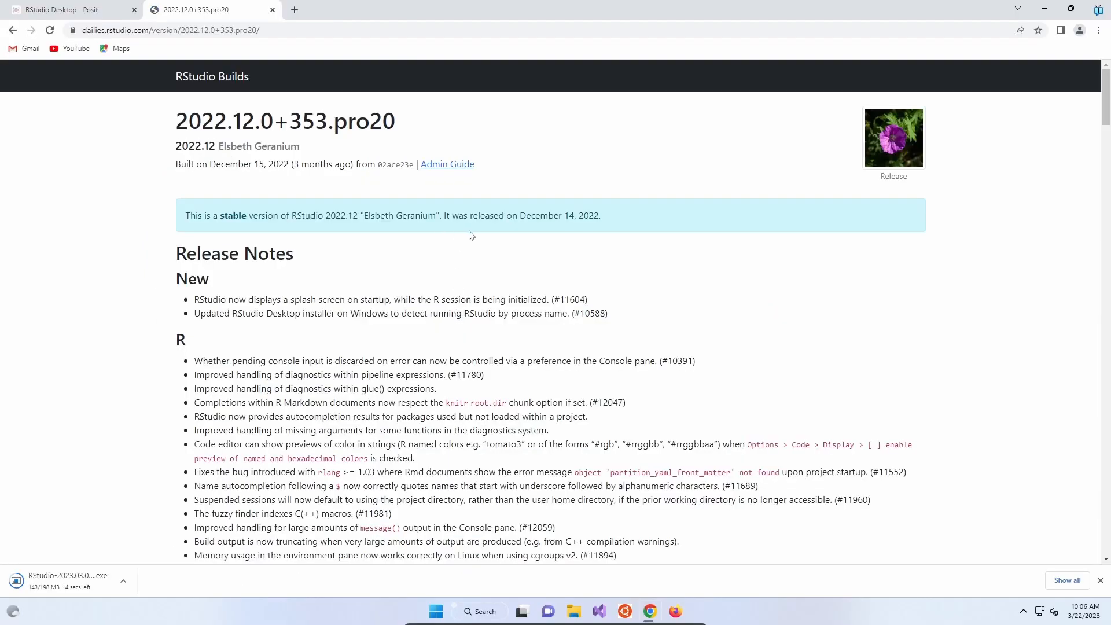
scroll(470, 234, "down", 10)
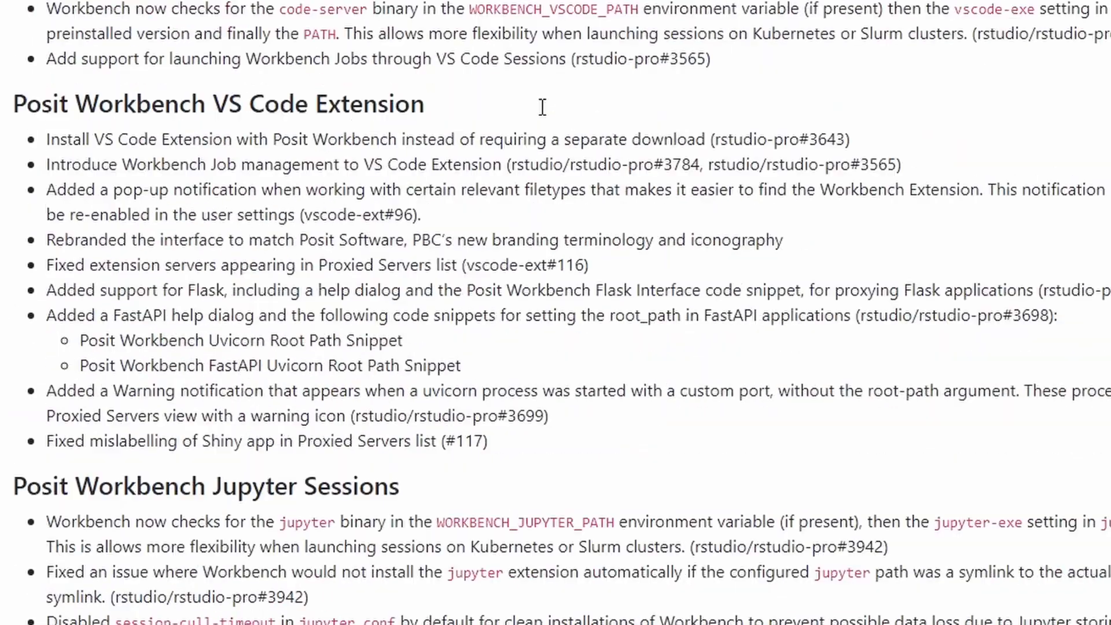
scroll(542, 107, "down", 15)
scroll(367, 193, "down", 9)
scroll(366, 195, "down", 3)
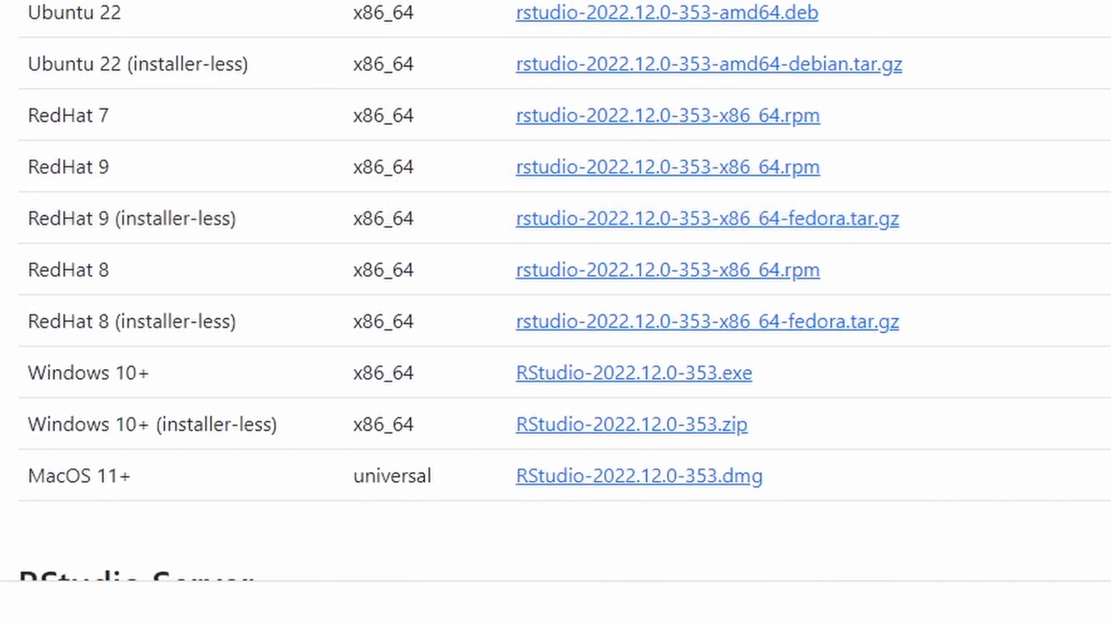
- Return to the previous versions list, open the 2021.09.1 installers page and examine its downloads for each platform and edition
left_click(12, 31)
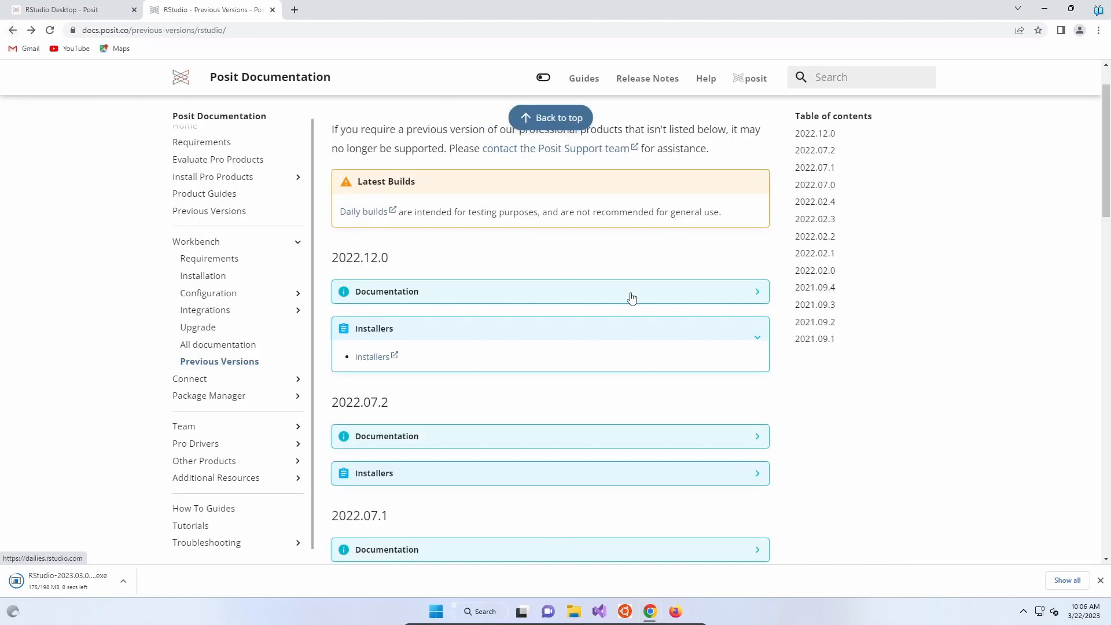
scroll(629, 299, "down", 14)
scroll(624, 306, "down", 8)
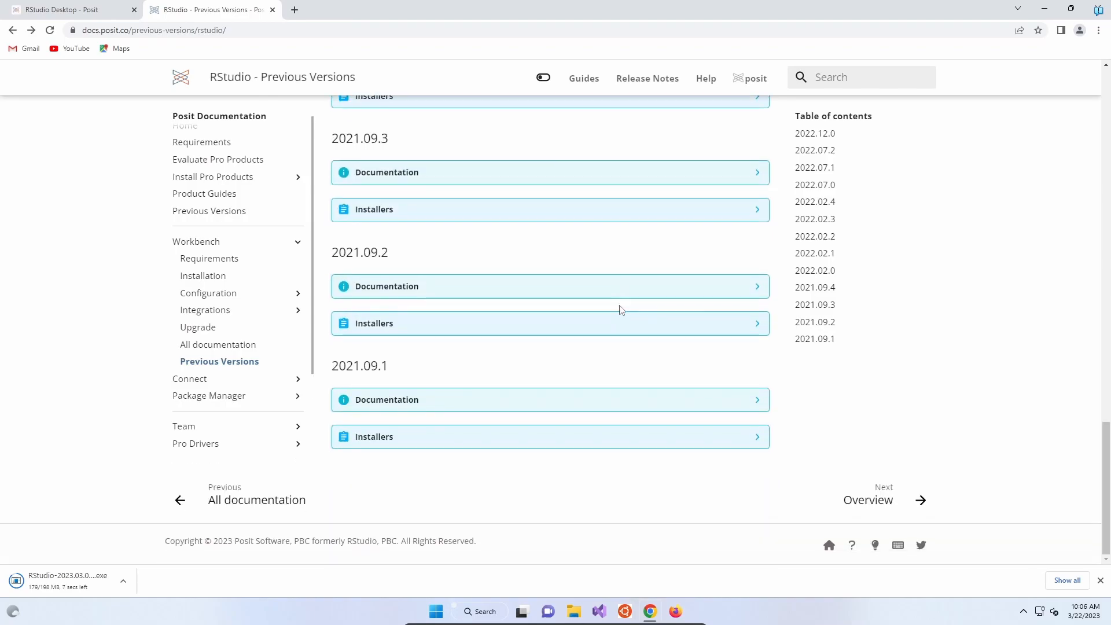
left_click(388, 443)
left_click(382, 466)
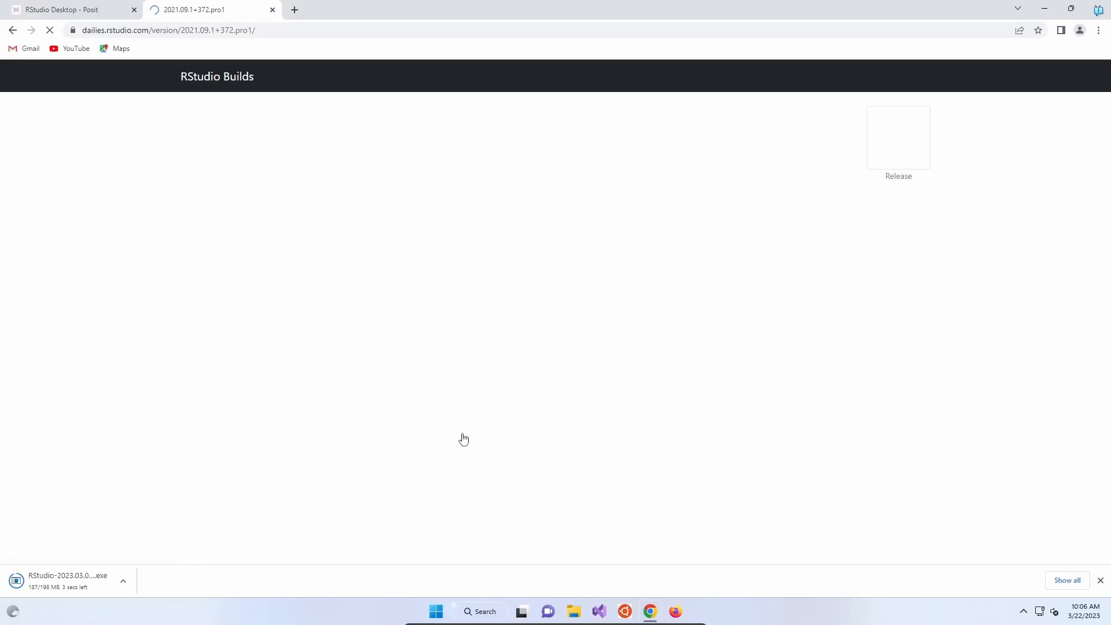
scroll(472, 321, "down", 8)
scroll(470, 336, "up", 5)
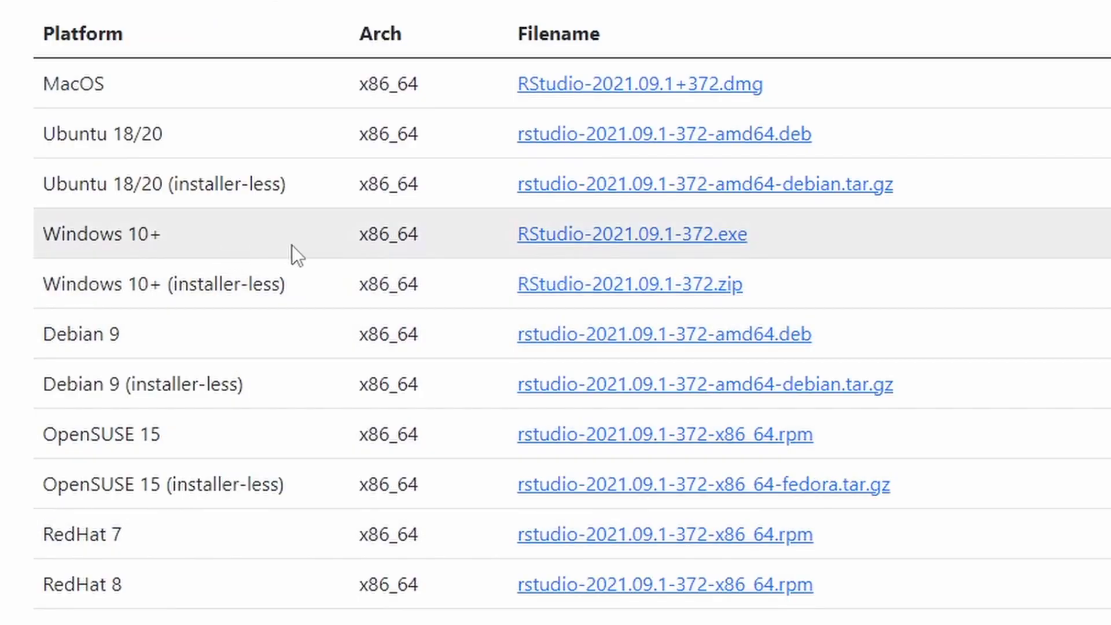
scroll(417, 314, "down", 15)
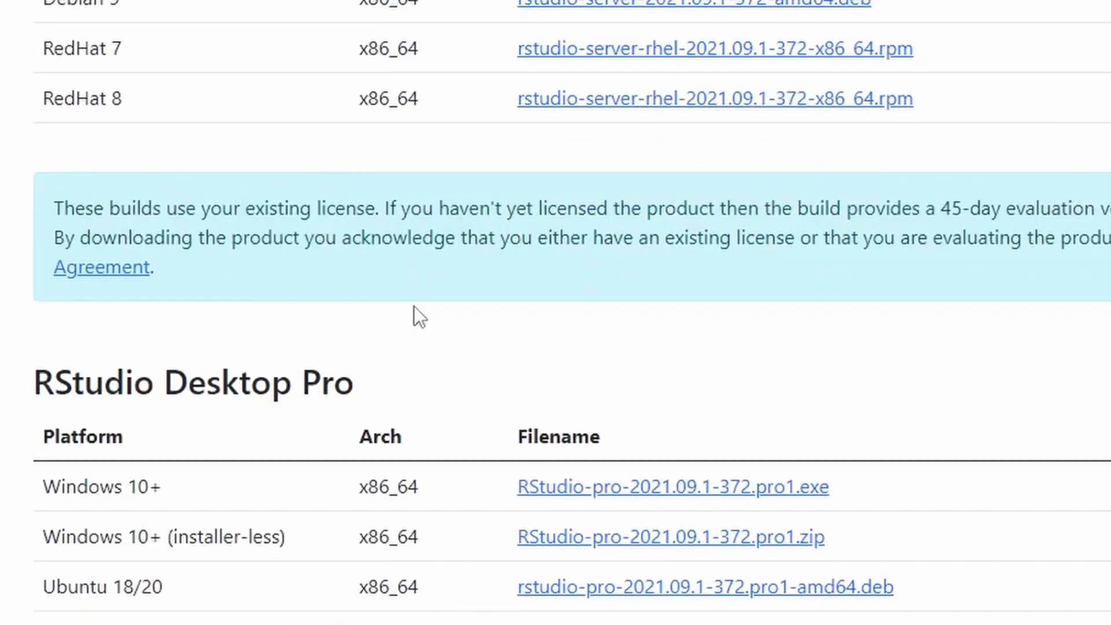
scroll(414, 307, "down", 7)
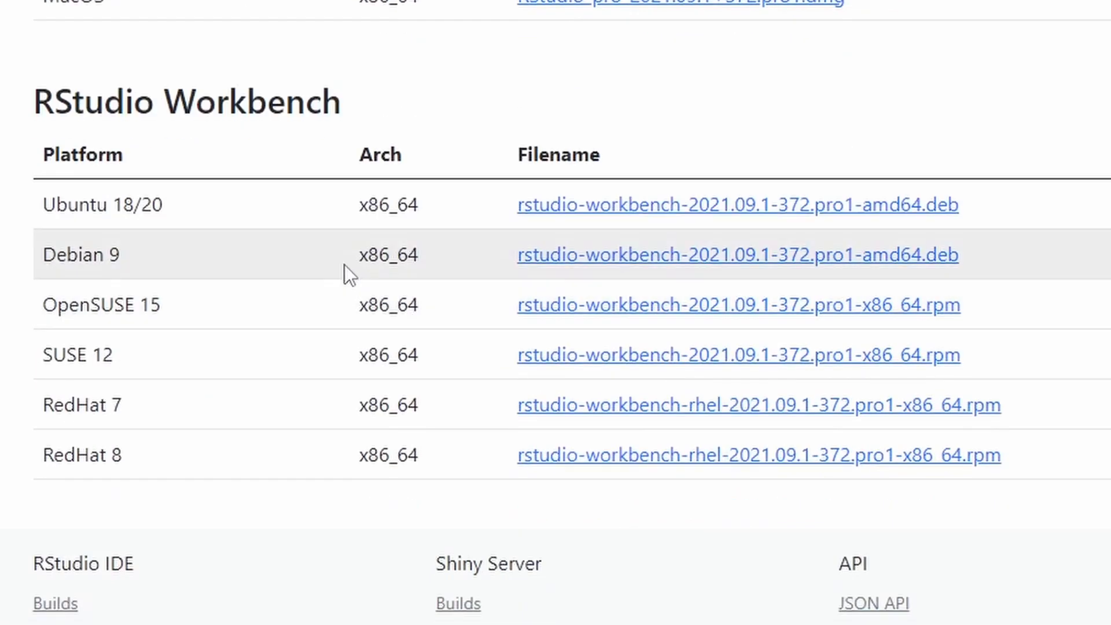
scroll(347, 318, "up", 20)
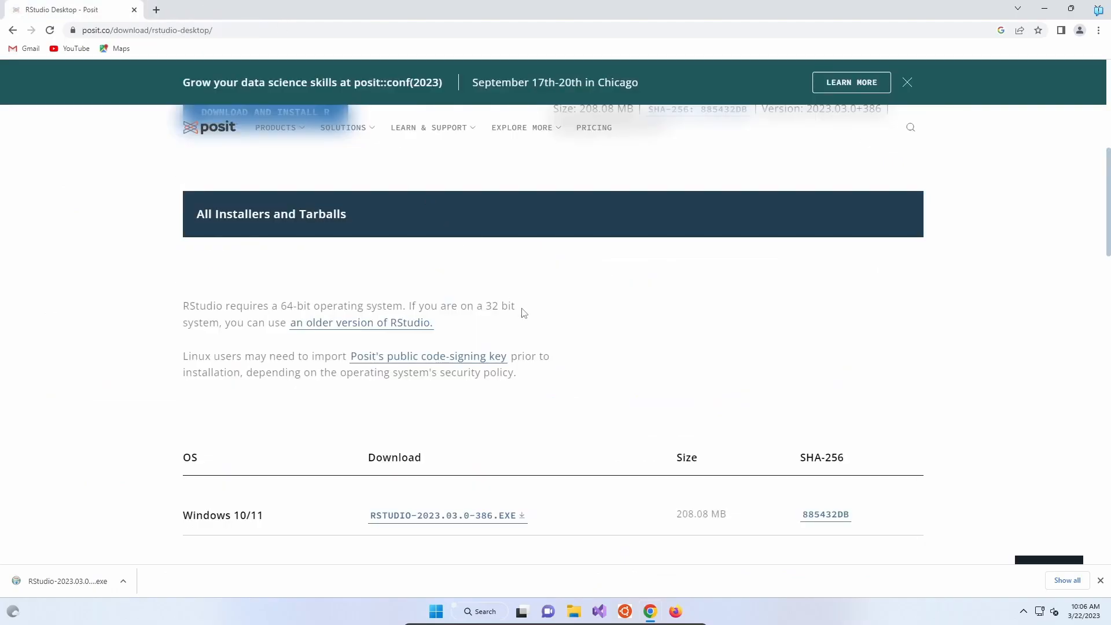
- Reopen the RStudio IDE / Workbench previous versions from the download page and review the list from version 2021.09.1 upwards
left_click(425, 322)
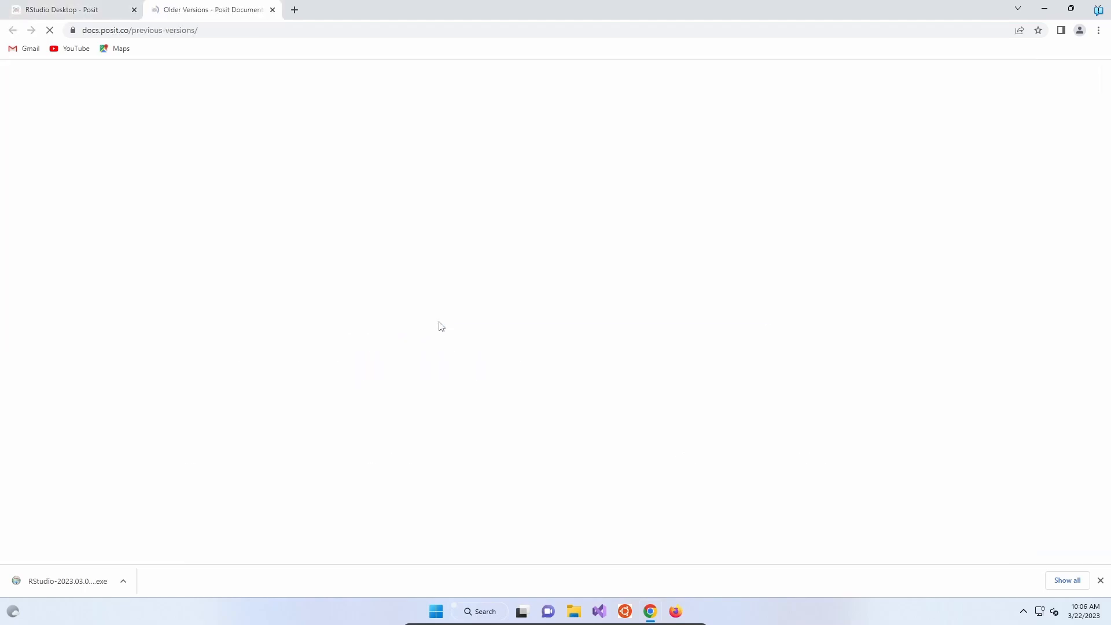
scroll(681, 266, "down", 1)
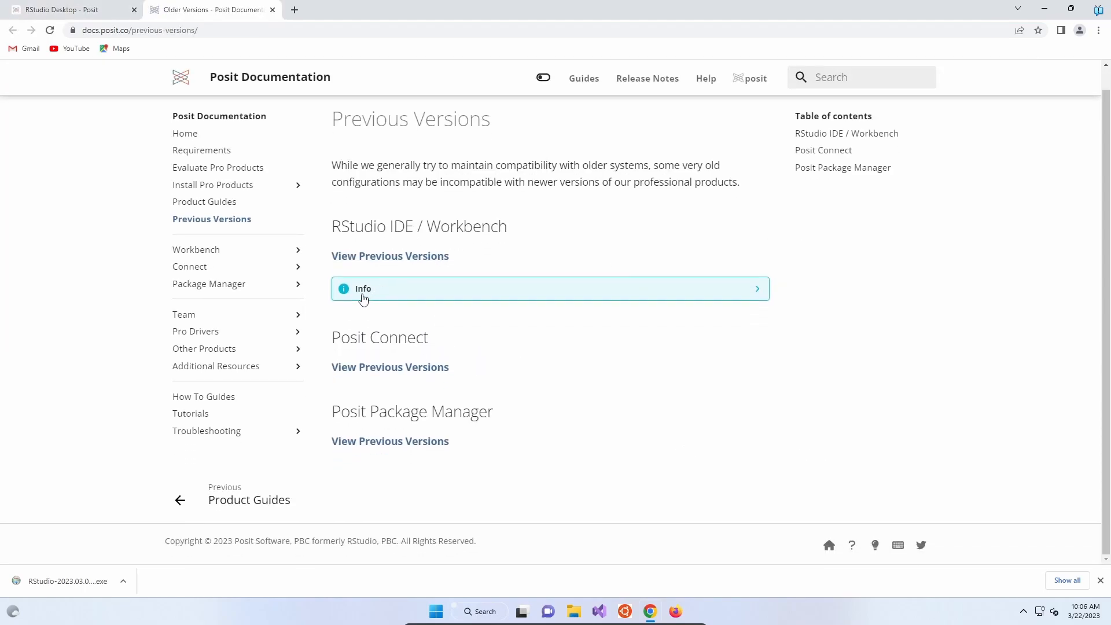
left_click(404, 256)
left_click(810, 359)
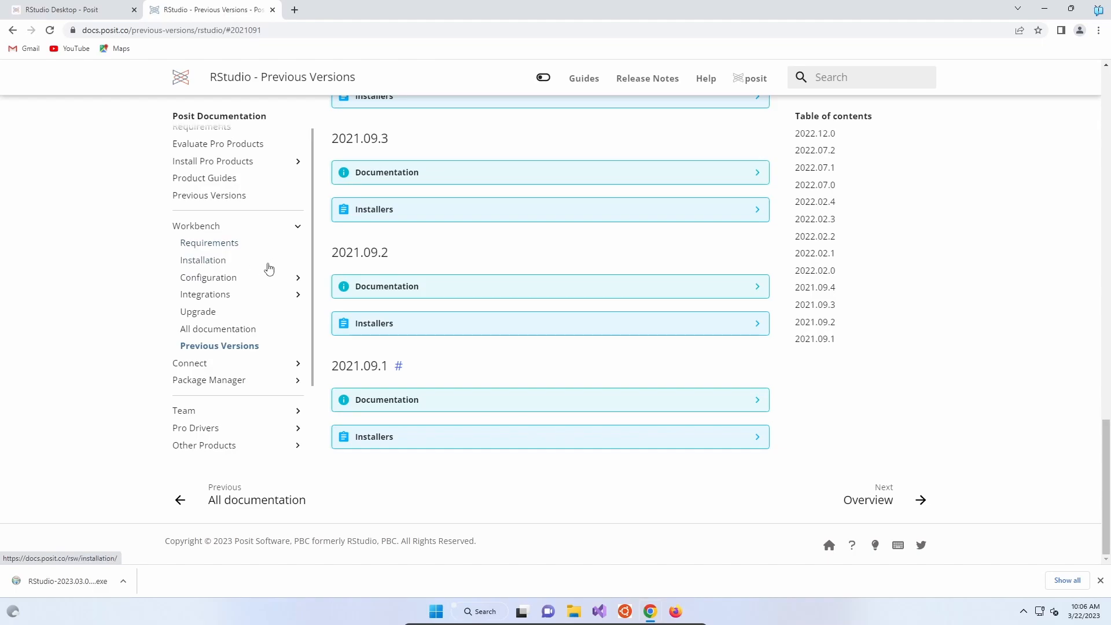
scroll(268, 268, "up", 15)
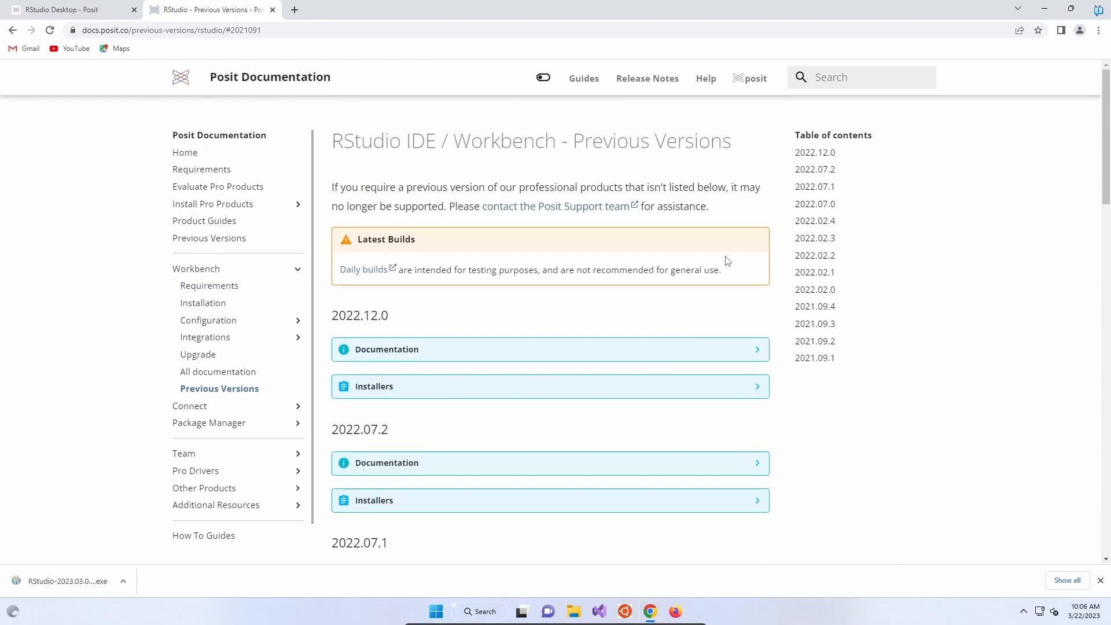
- Close the previous versions page, run the downloaded RStudio 2023.03.0 installer with permission to make changes, and proceed to the install location
left_click(272, 10)
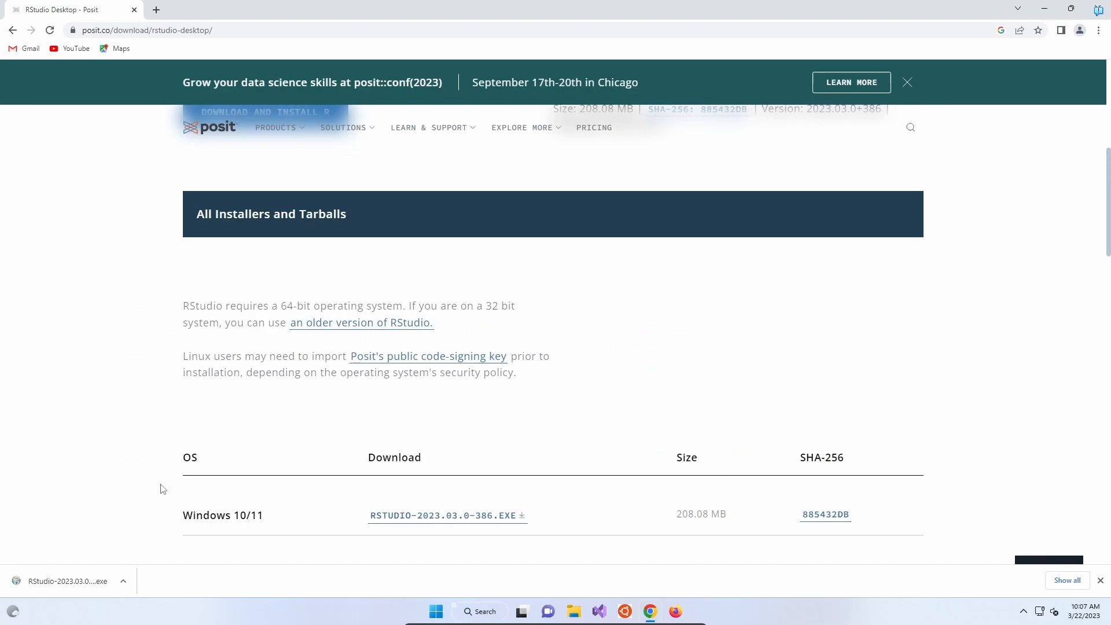
left_click(64, 583)
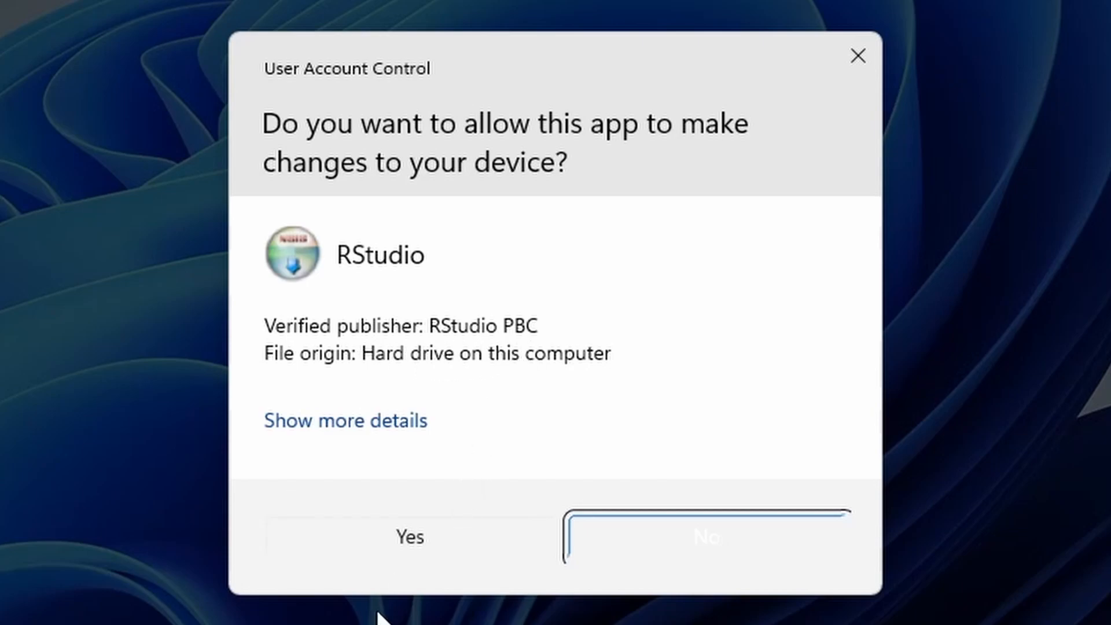
left_click(439, 535)
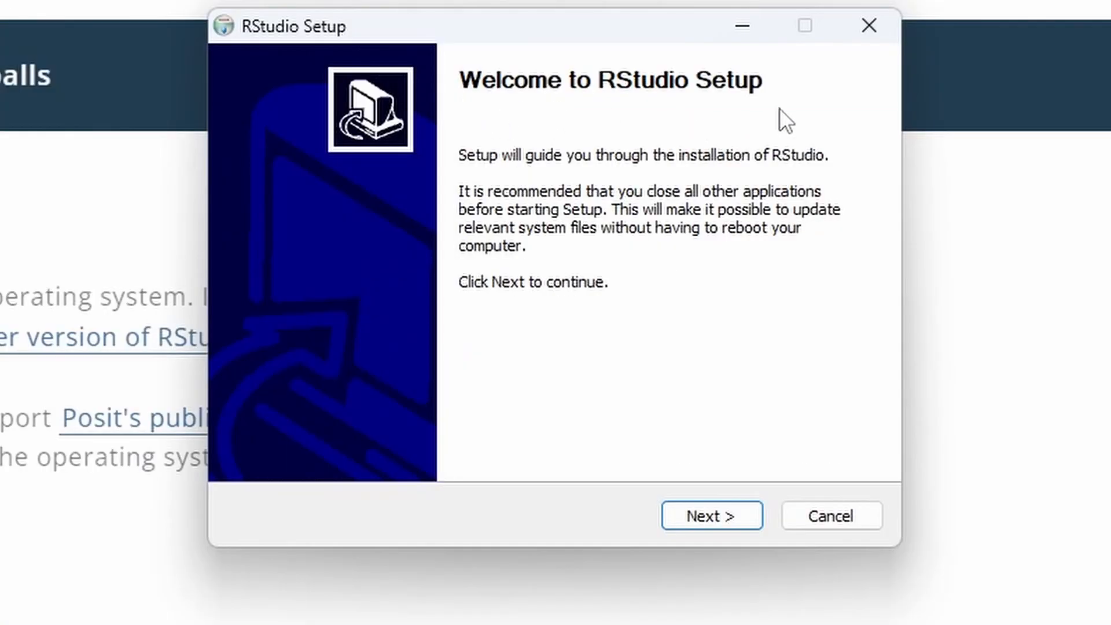
left_click(706, 514)
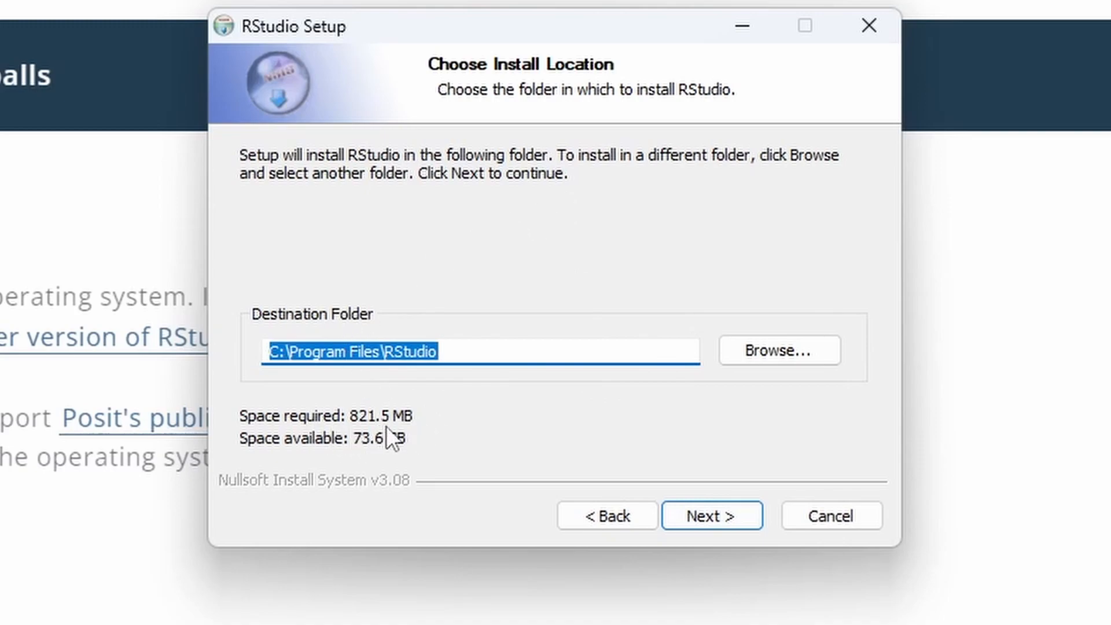
left_click(783, 349)
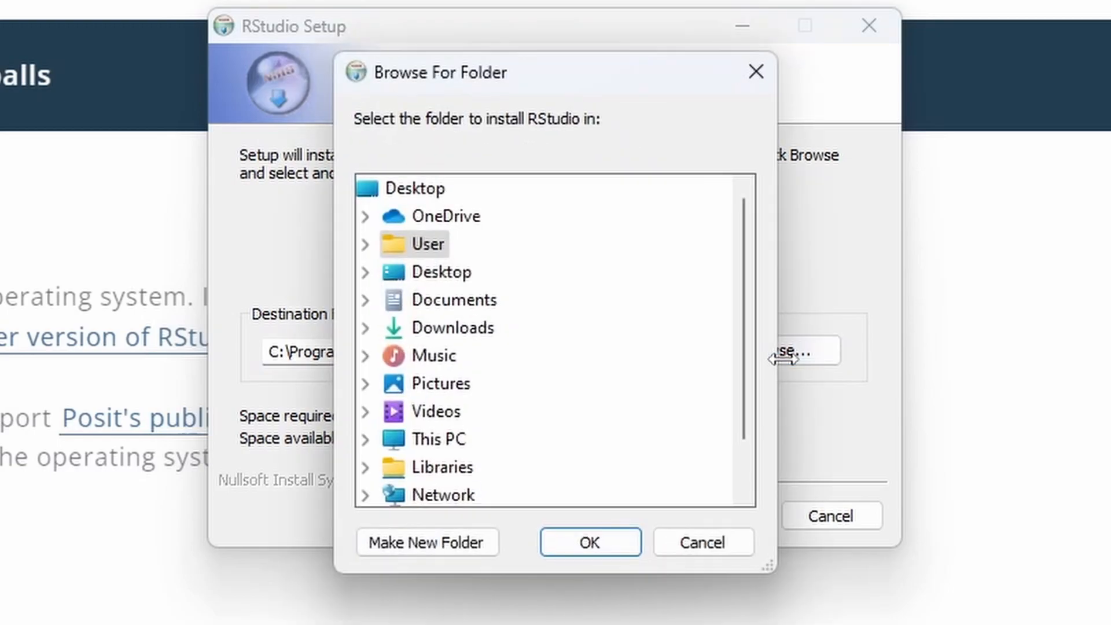
left_click(420, 243)
scroll(421, 243, "down", 1)
left_click(715, 537)
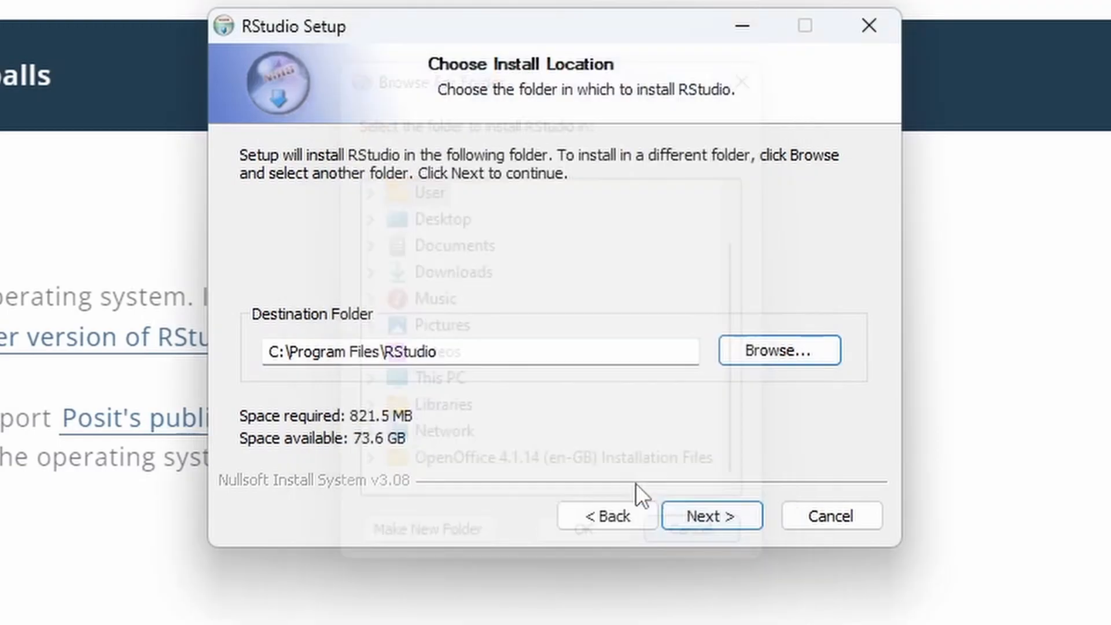
- Install RStudio in C:\Program Files\RStudio with shortcuts in the RStudio Start Menu folder, and finish the setup
left_click(712, 515)
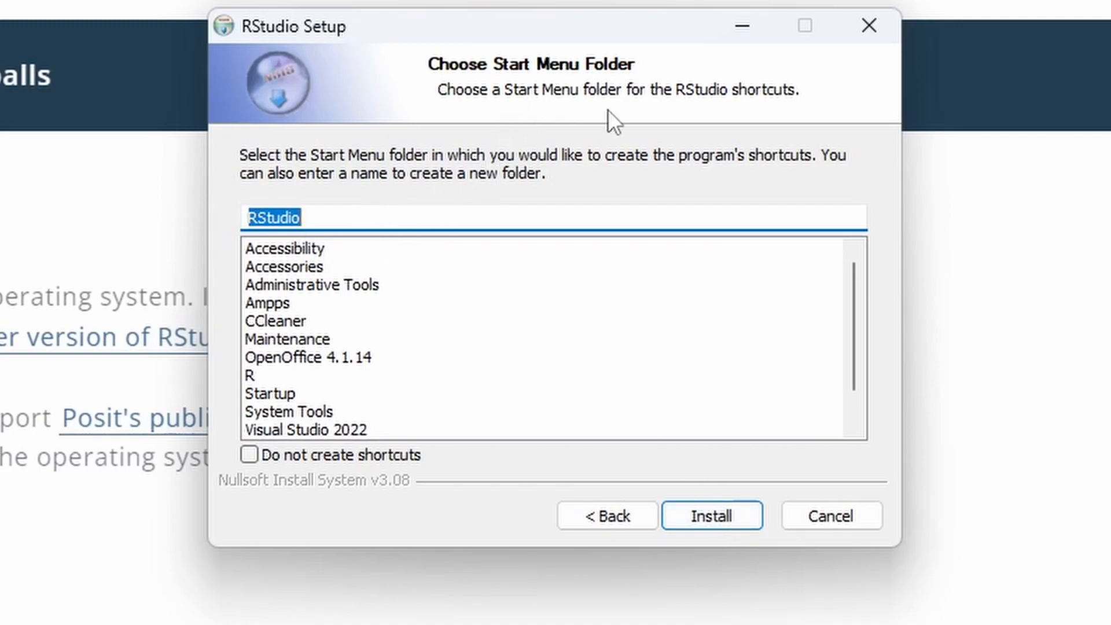
left_click(309, 455)
left_click(381, 458)
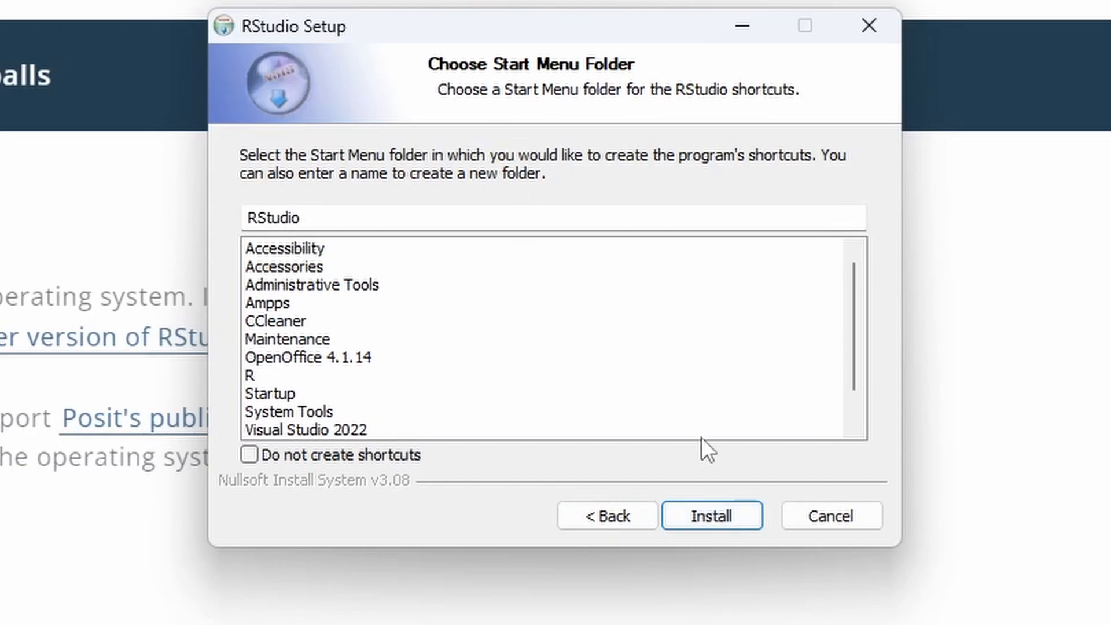
left_click(702, 512)
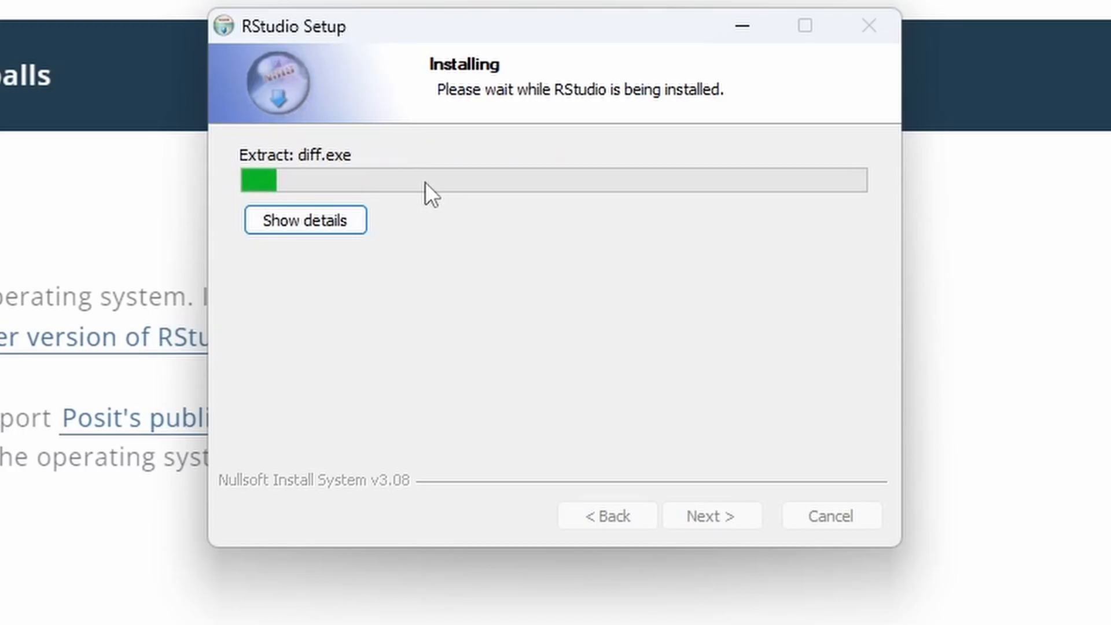
left_click(351, 222)
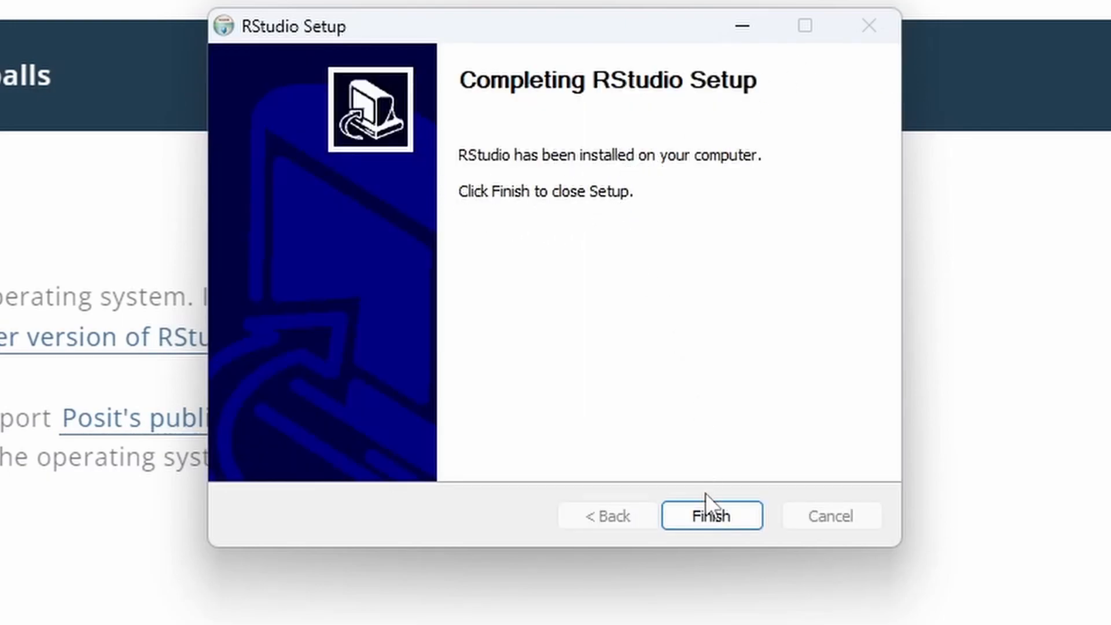
left_click(707, 515)
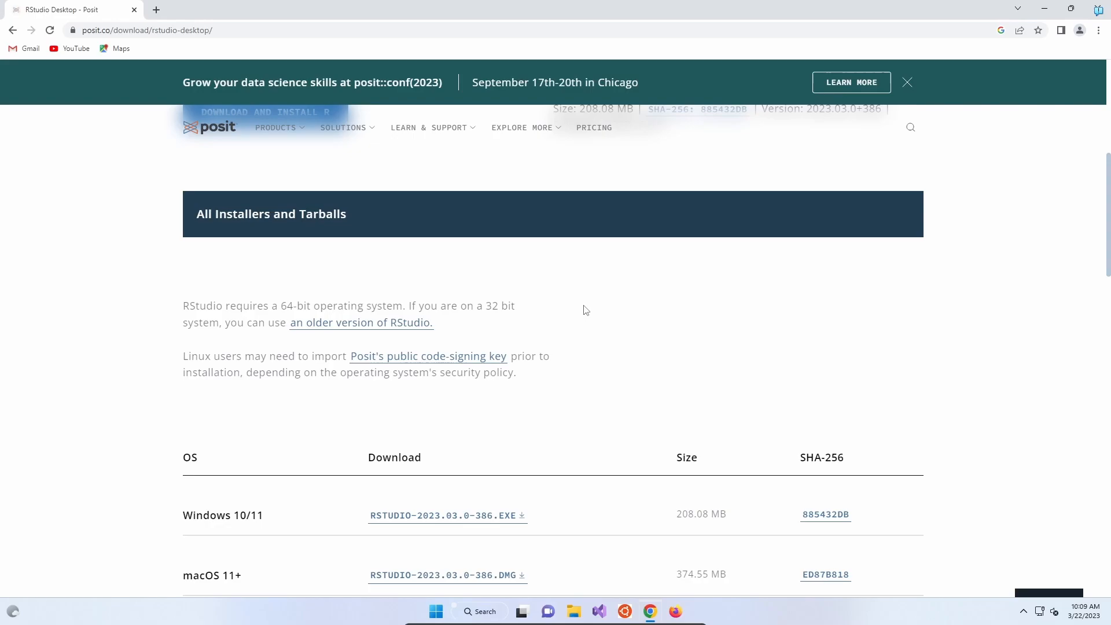
- Close the browser and run demo() in the R 4.2.3 console
left_click_drag(772, 8, 683, 43)
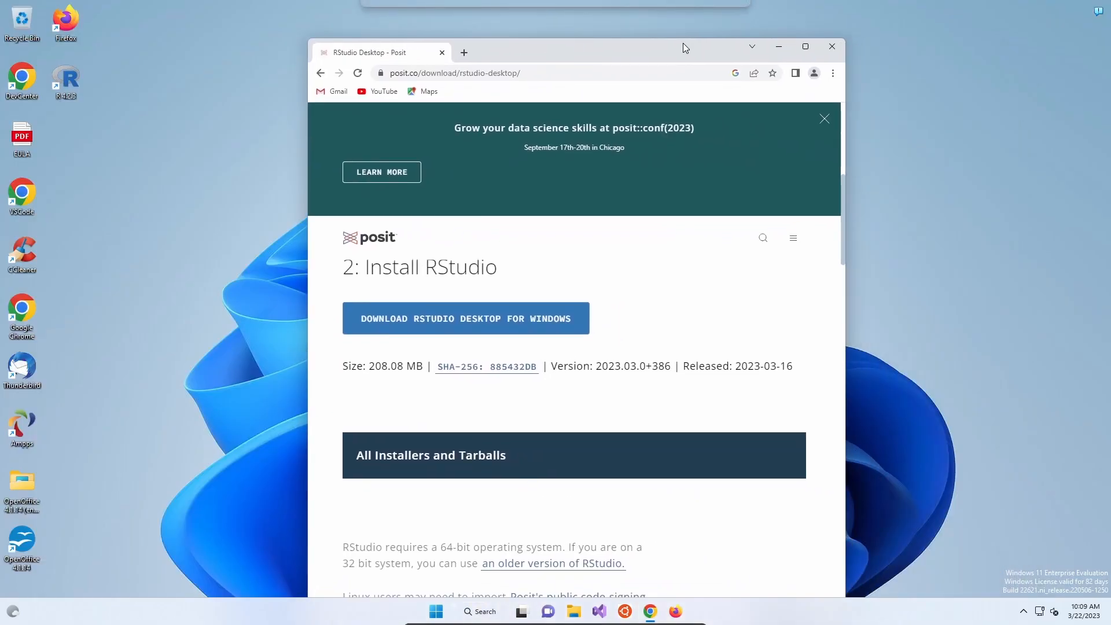
left_click(826, 50)
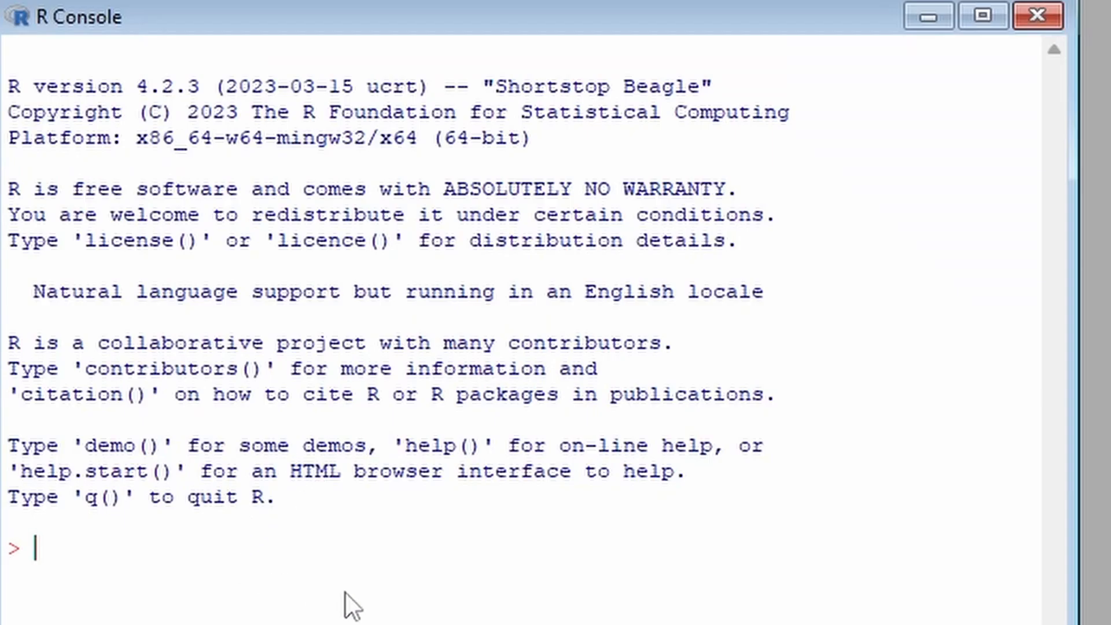
type("demo()")
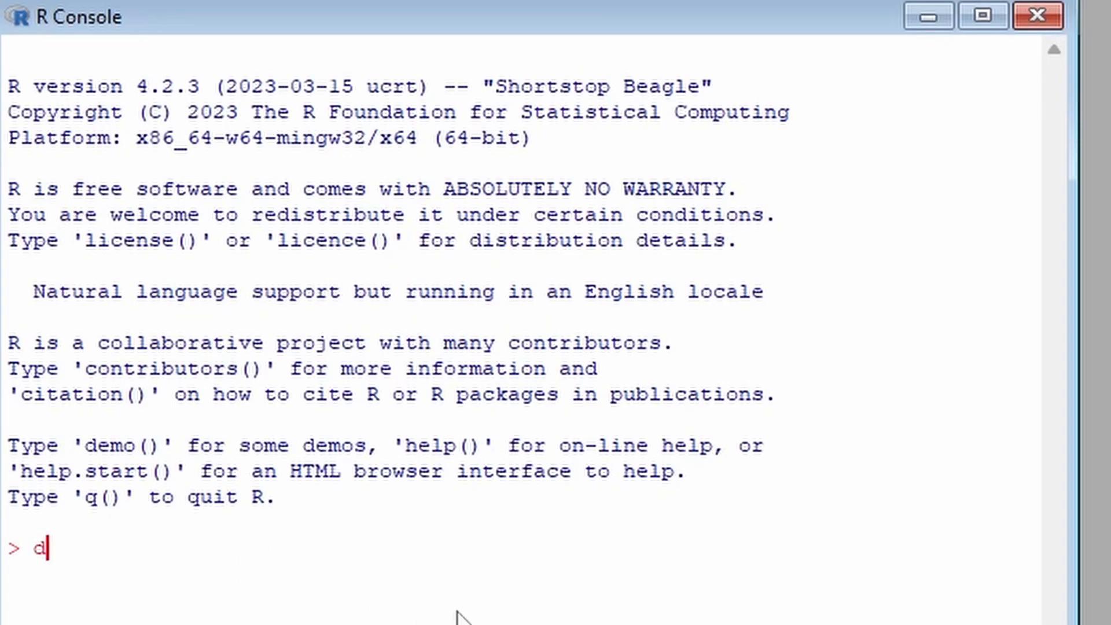
key("Return")
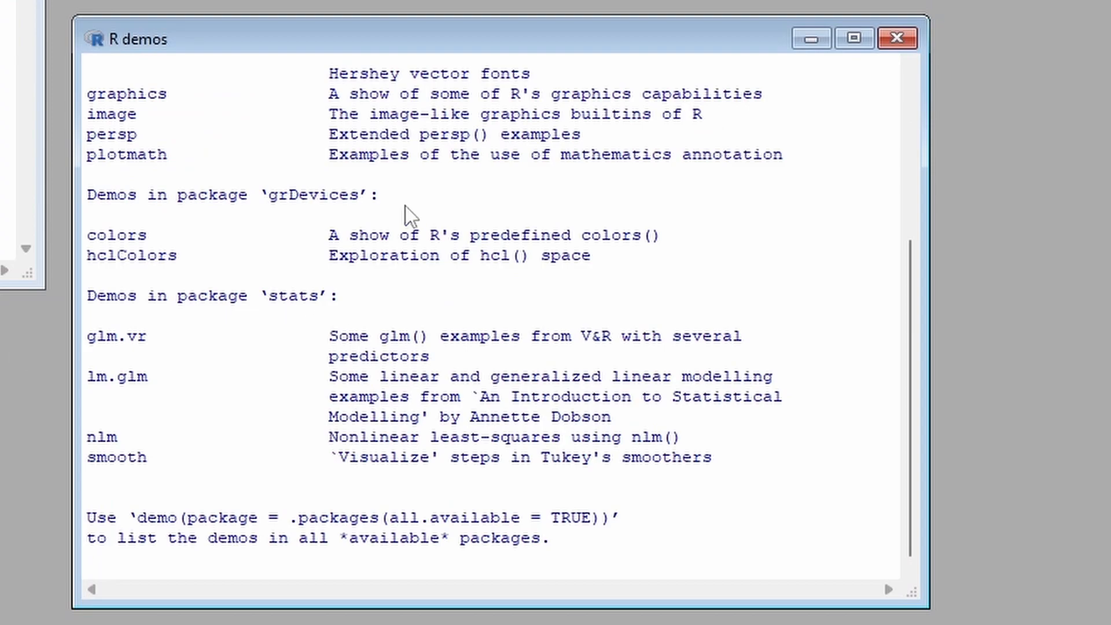
- Examine the R demos listed by package, and quit R without saving the workspace image
scroll(697, 428, "up", 4)
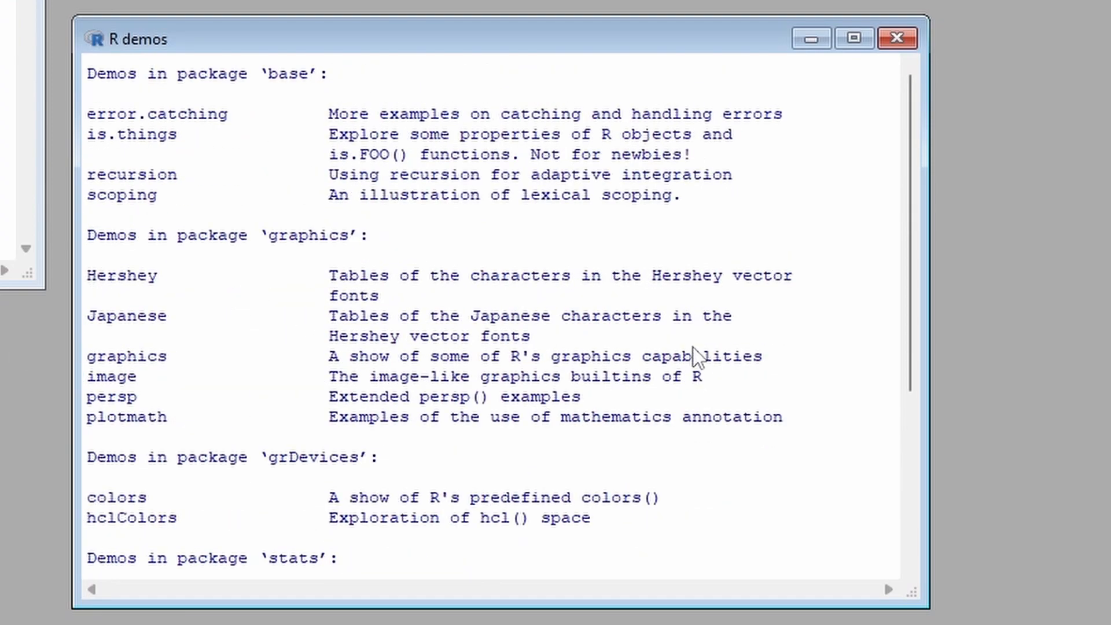
scroll(697, 365, "down", 4)
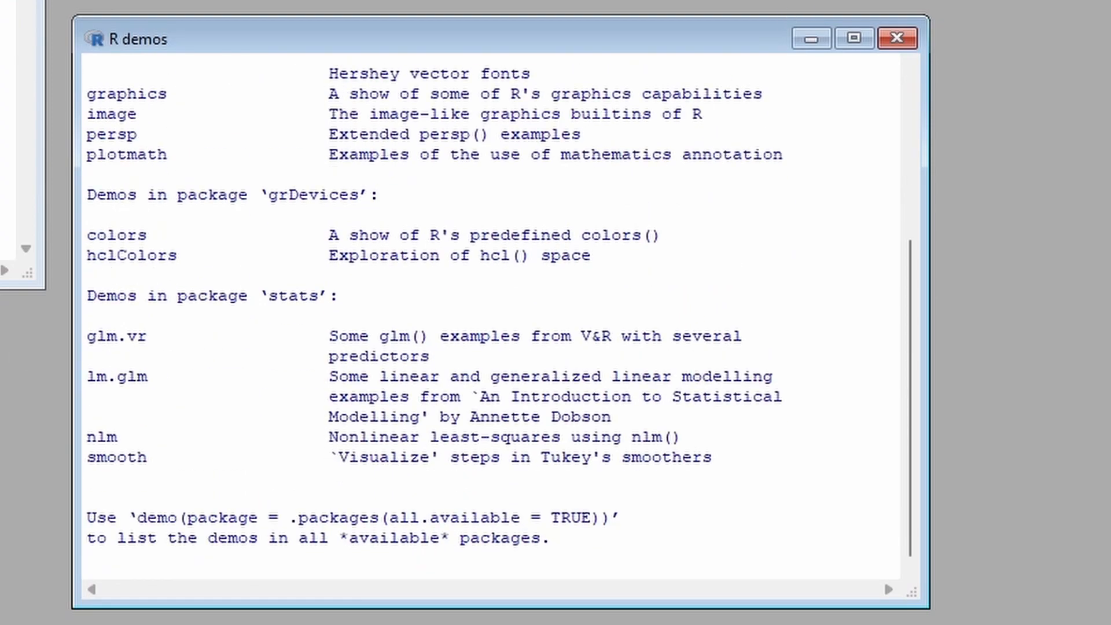
left_click(1097, 7)
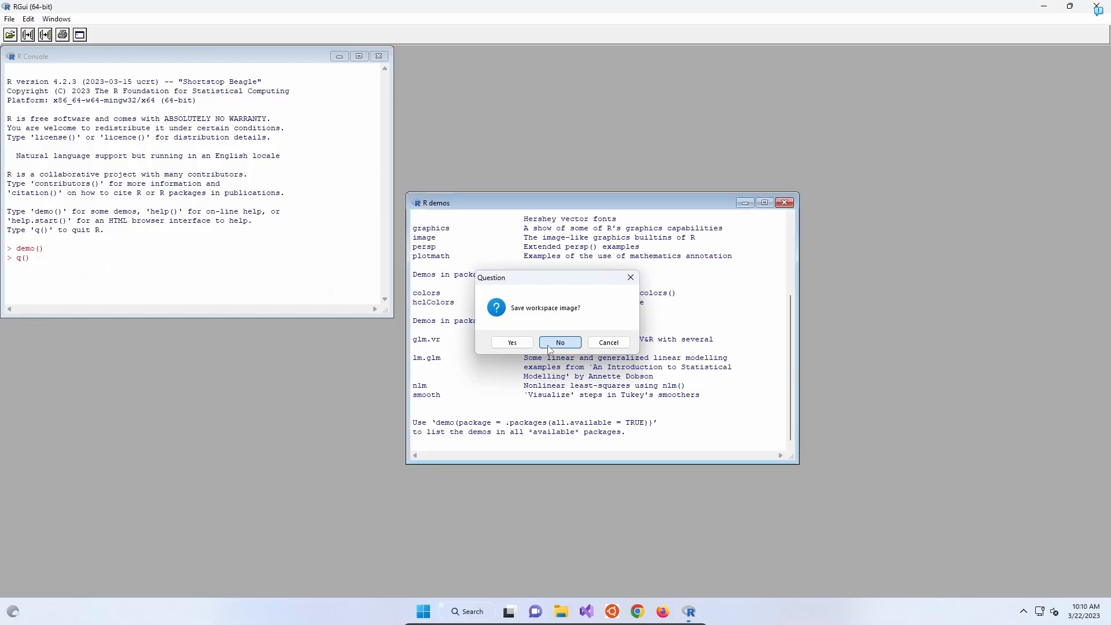
left_click(529, 454)
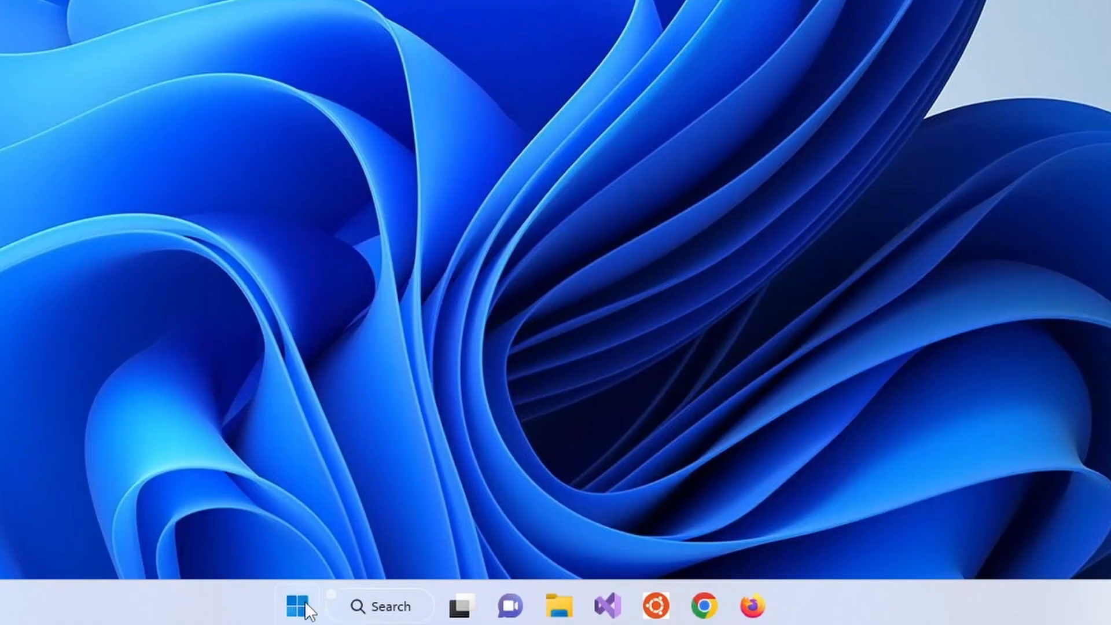
- Launch the newly installed RStudio
left_click(438, 610)
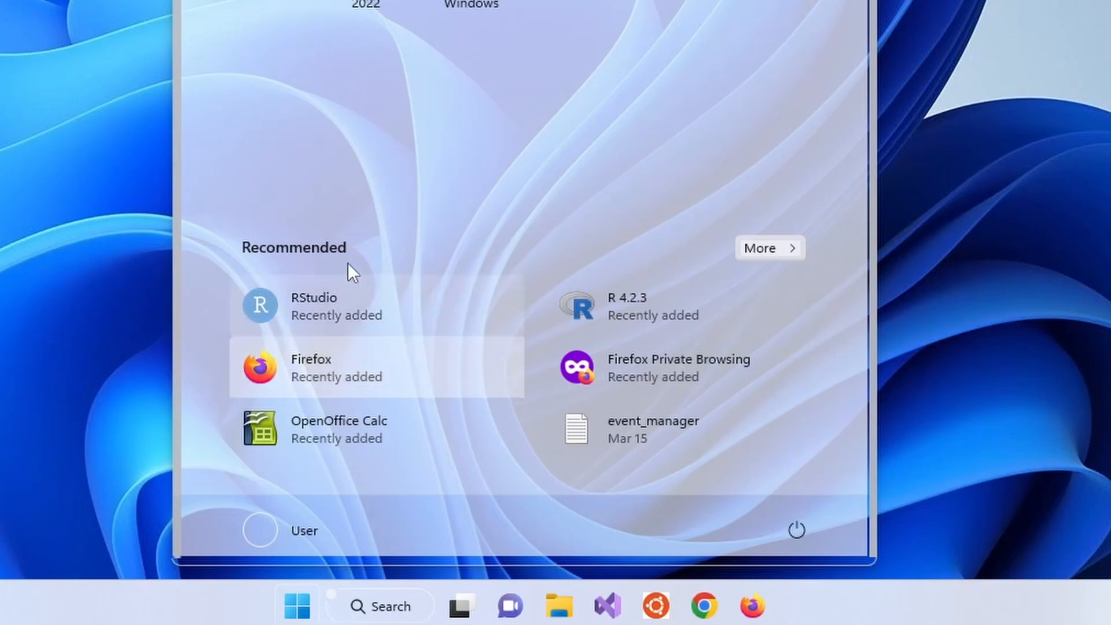
left_click(350, 302)
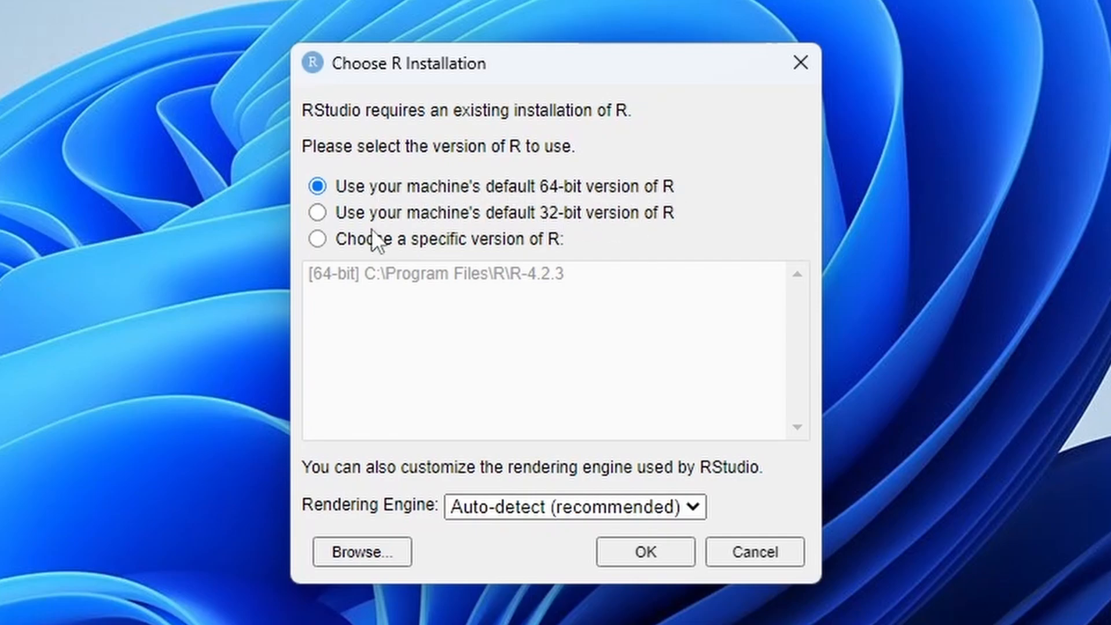
- Try choosing the specific 64-bit R-4.2.3 installation instead of the machine's default 64-bit version of R
left_click(476, 240)
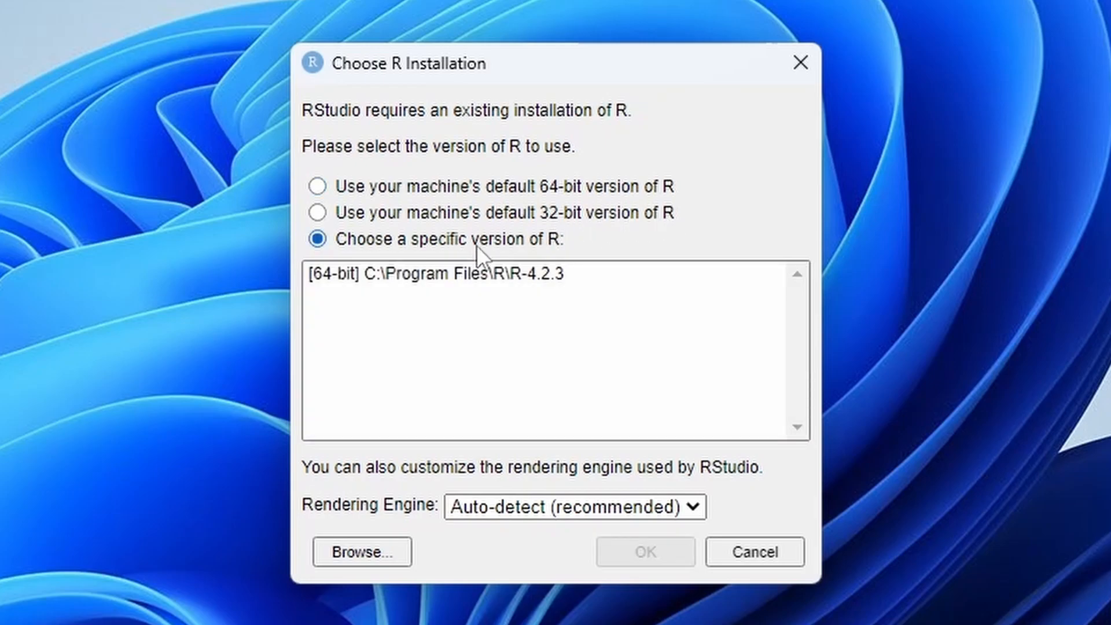
left_click(342, 277)
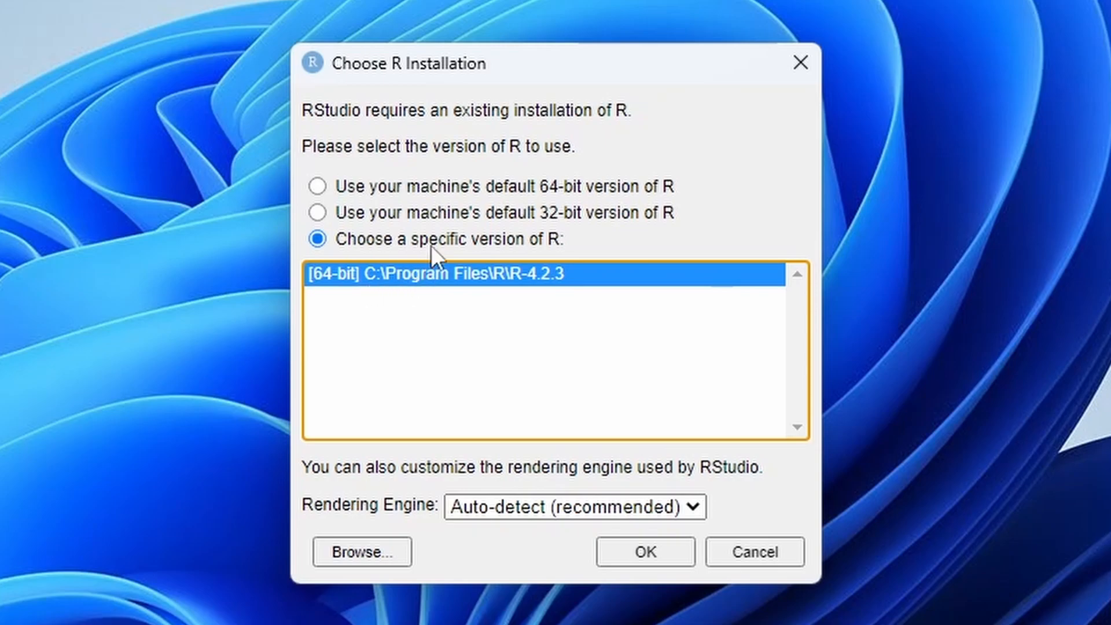
left_click(439, 190)
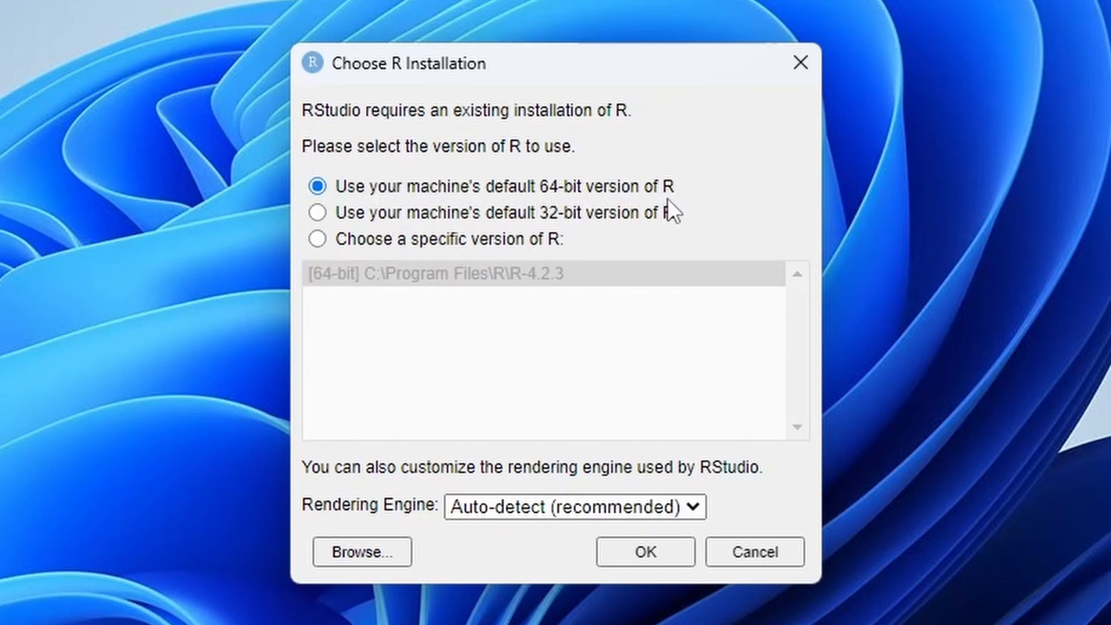
left_click(460, 243)
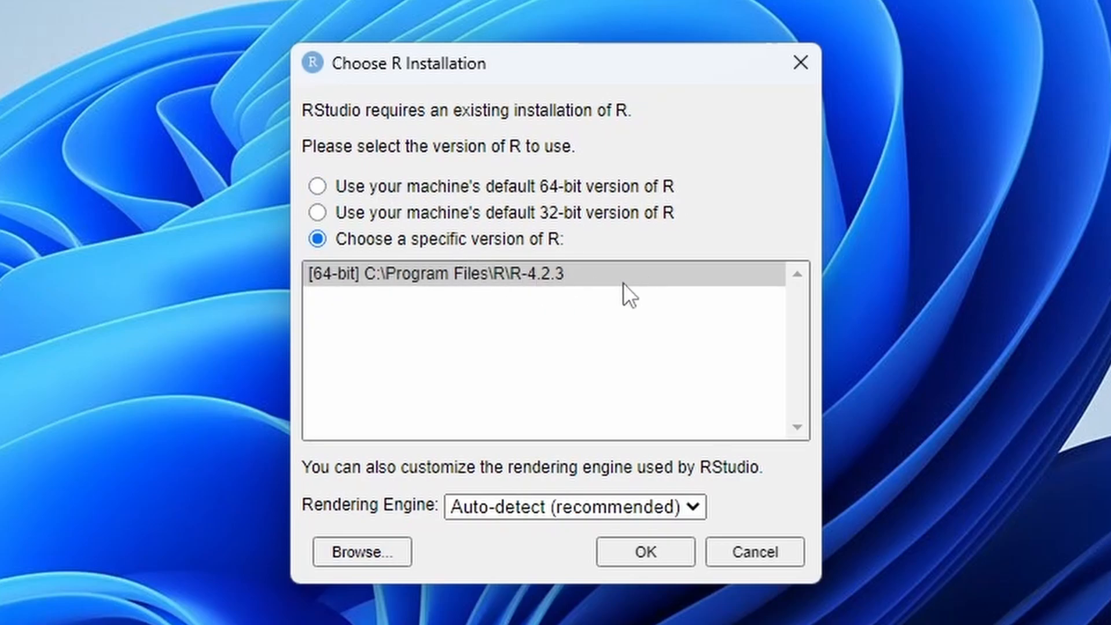
left_click(548, 185)
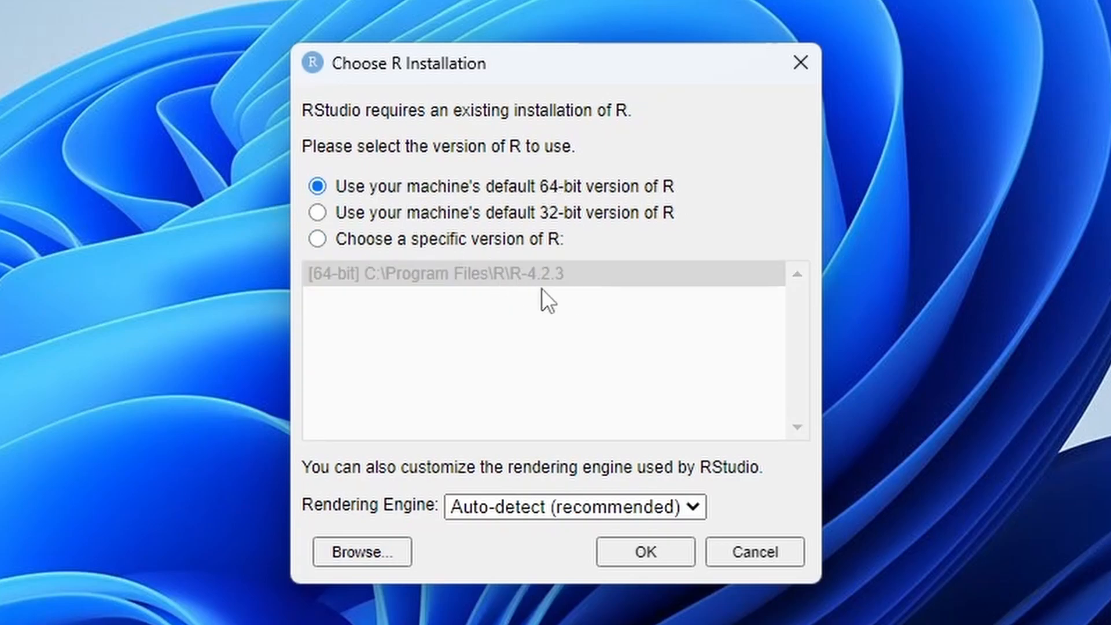
left_click(534, 252)
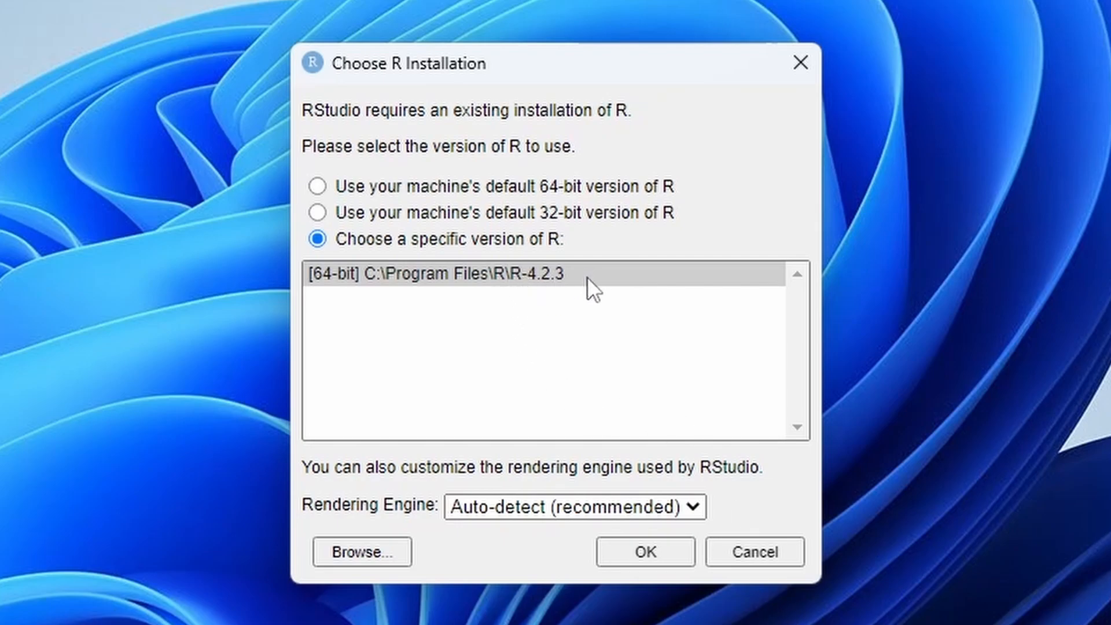
- Confirm the machine's default 64-bit version of R with the rendering engine set to Auto-detect (recommended)
left_click(405, 191)
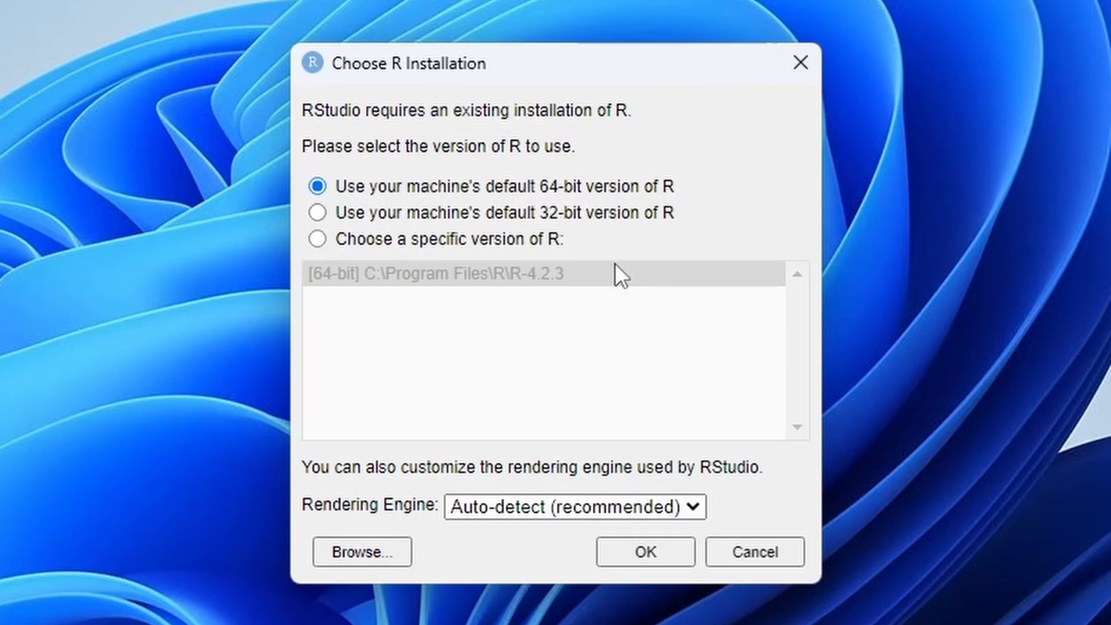
left_click(563, 507)
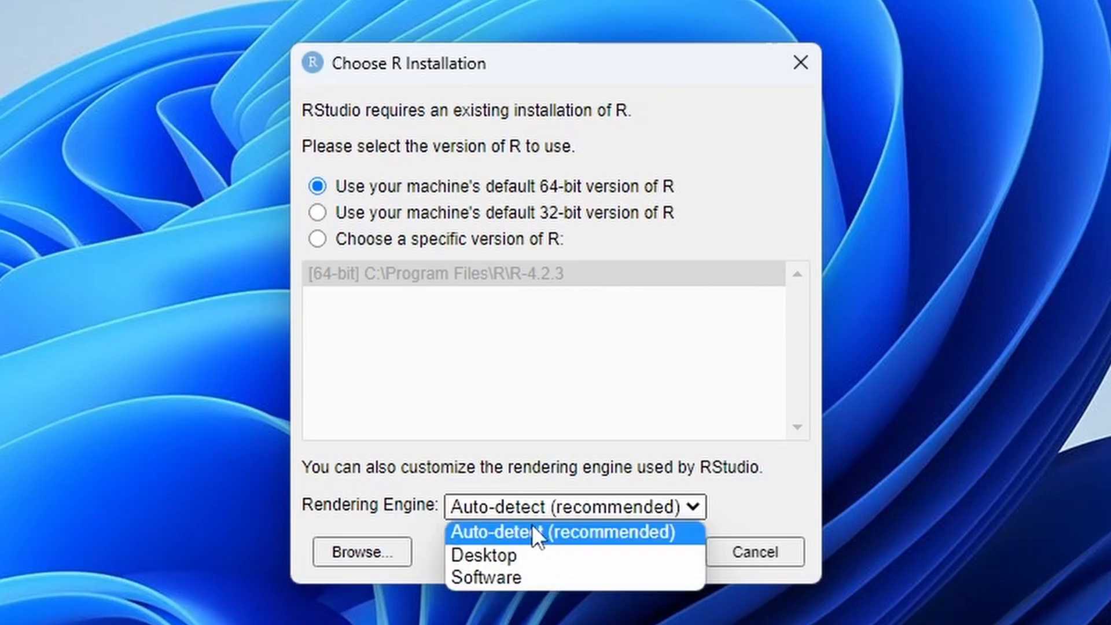
left_click(561, 531)
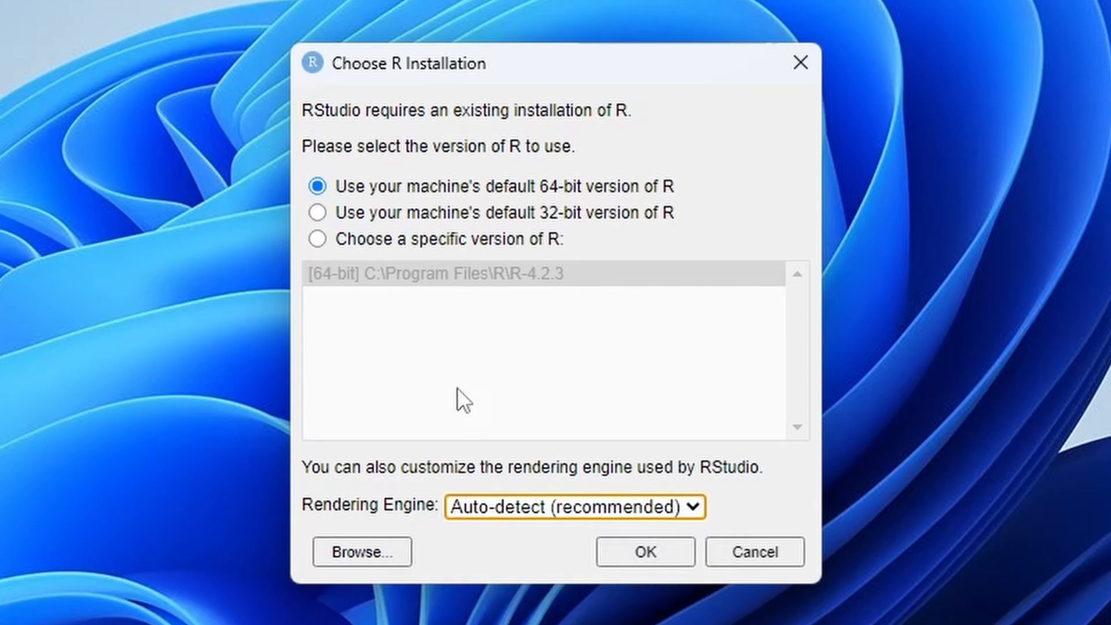
left_click(646, 552)
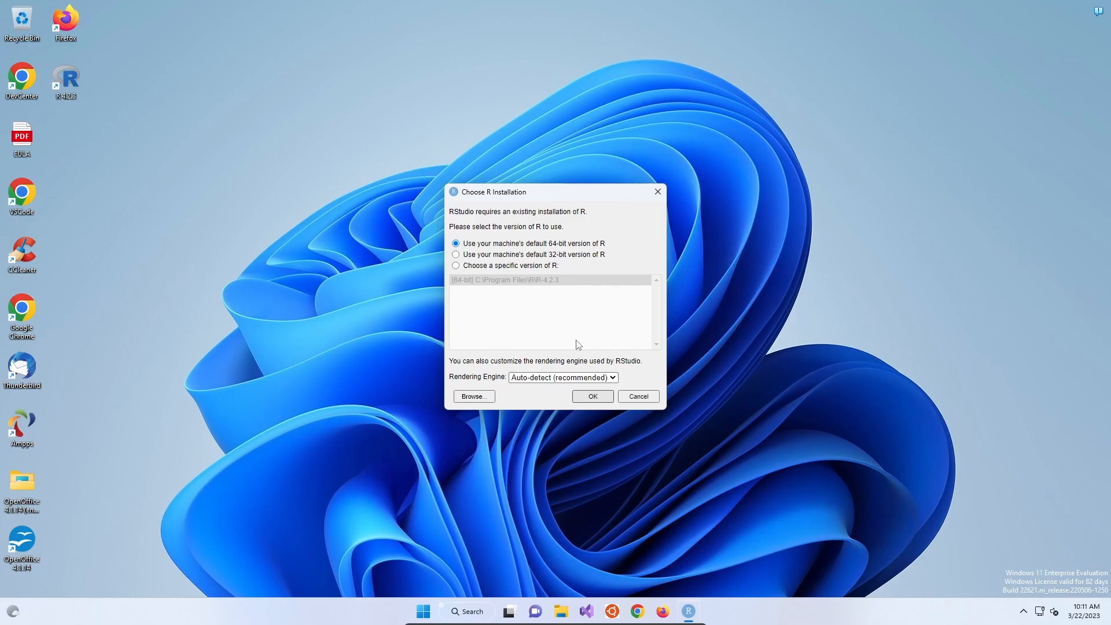
key("Return")
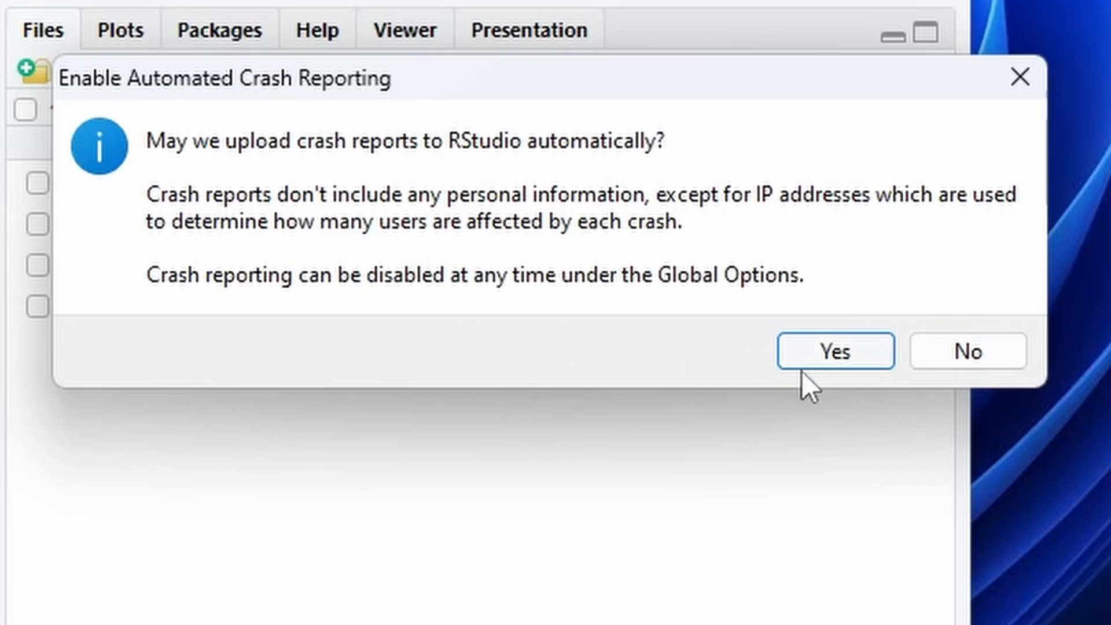
- Decline automated crash reporting and open the Terminal in the maximized RStudio window
left_click(955, 359)
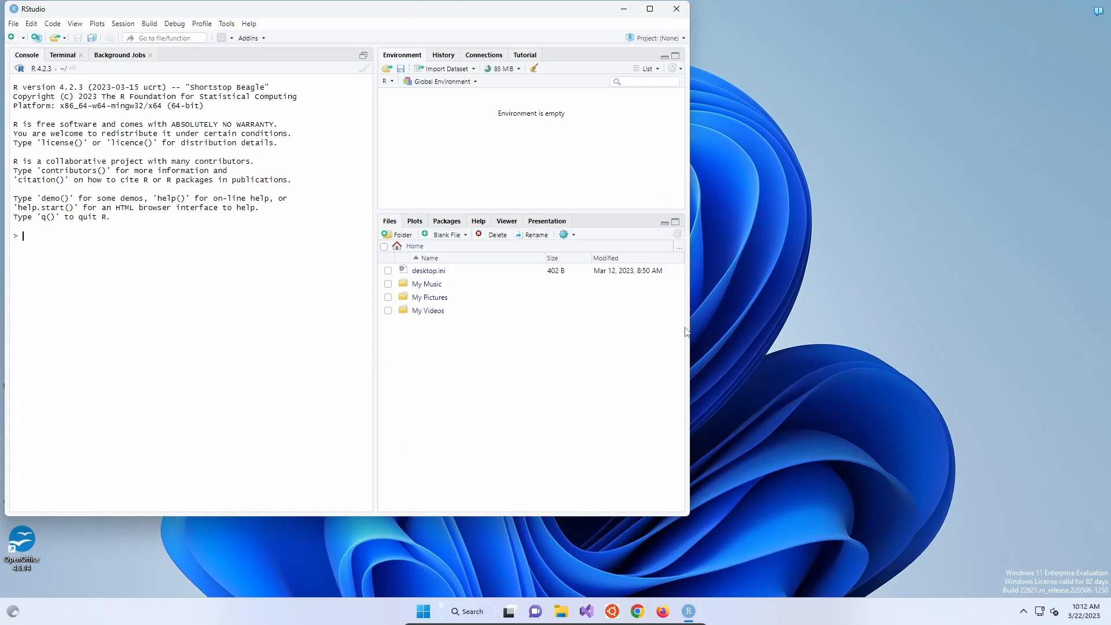
left_click(650, 9)
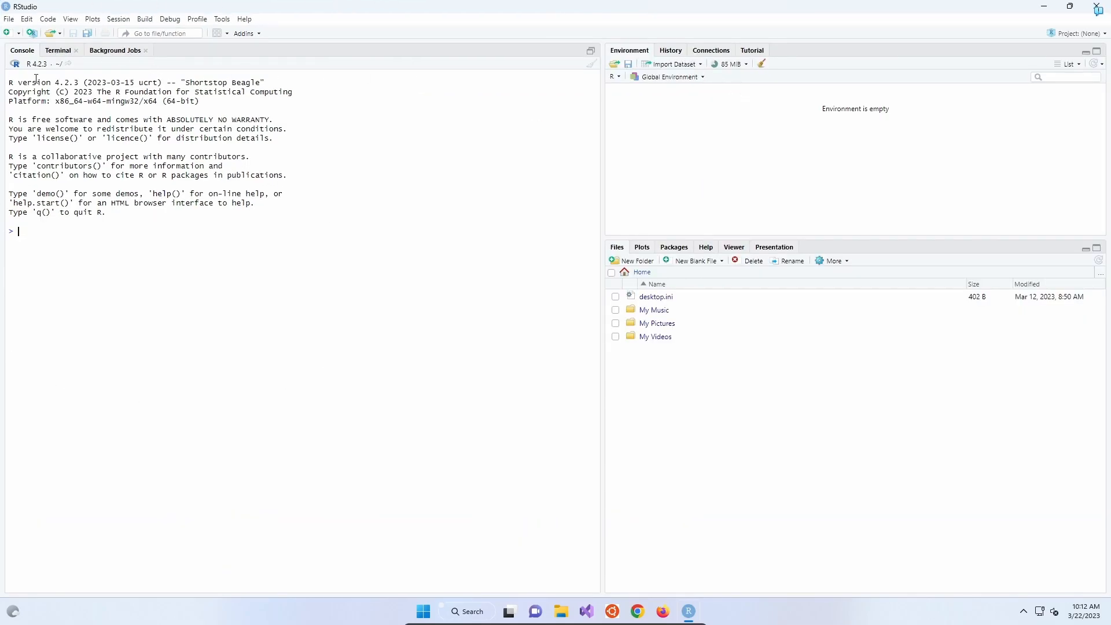
left_click(58, 51)
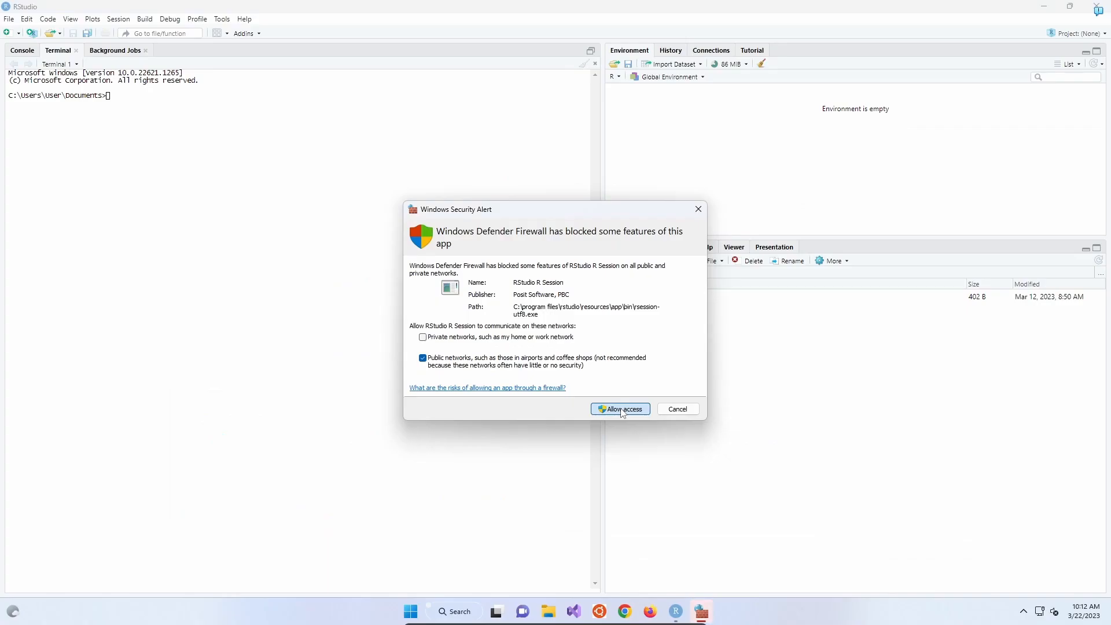
- Allow RStudio R Session to communicate through Windows Defender Firewall on public networks
left_click(621, 410)
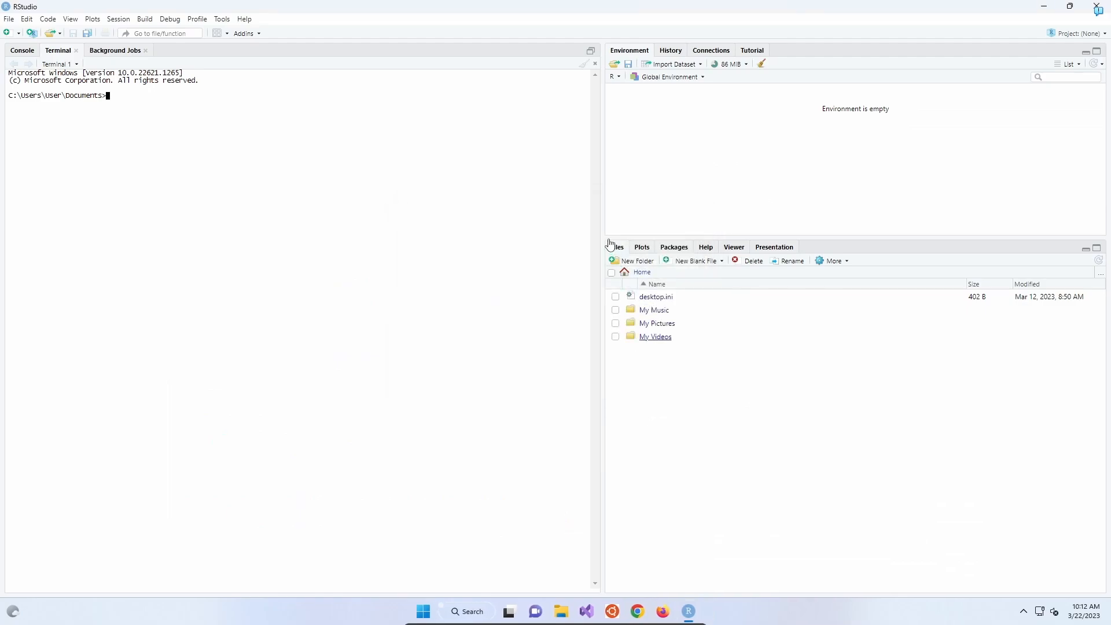
left_click(196, 137)
- Look through the background jobs, command history, connections and tutorial information
left_click(121, 53)
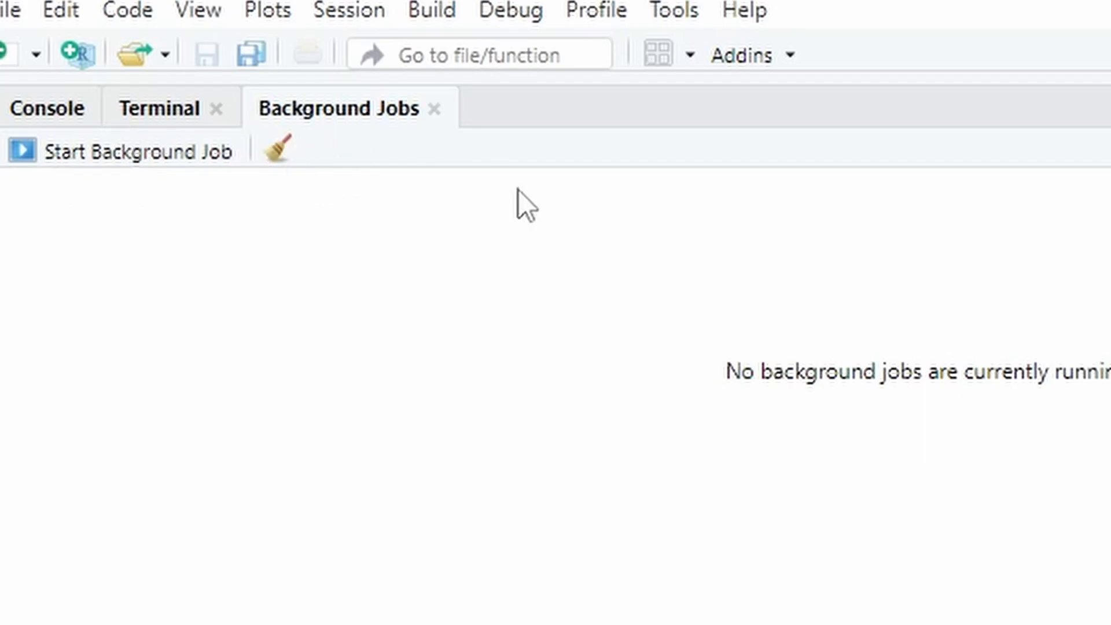
left_click(677, 53)
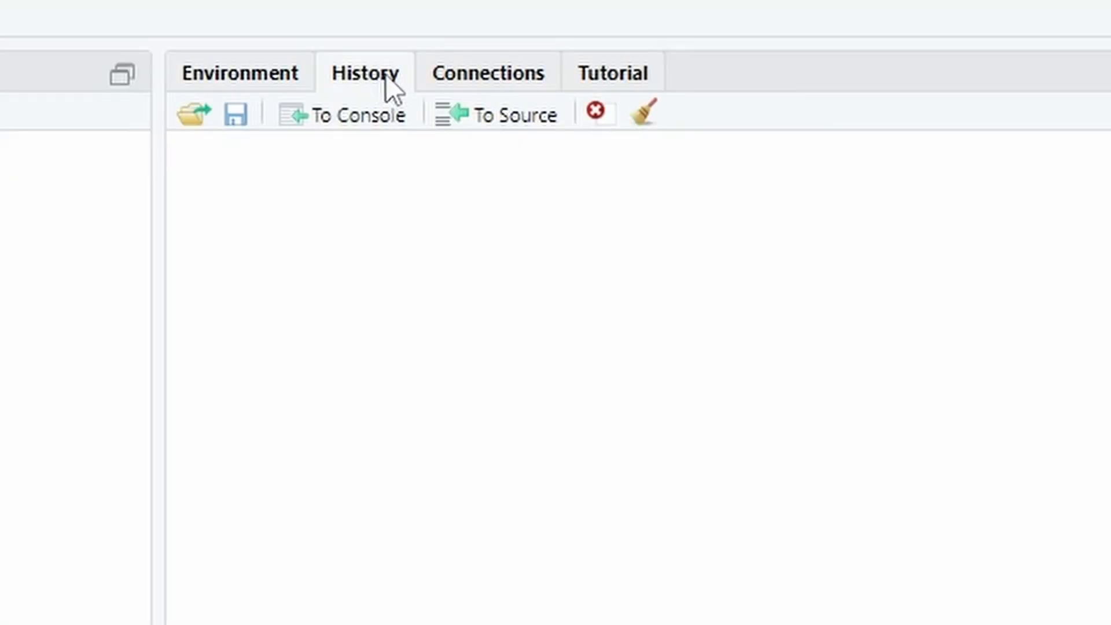
left_click(488, 81)
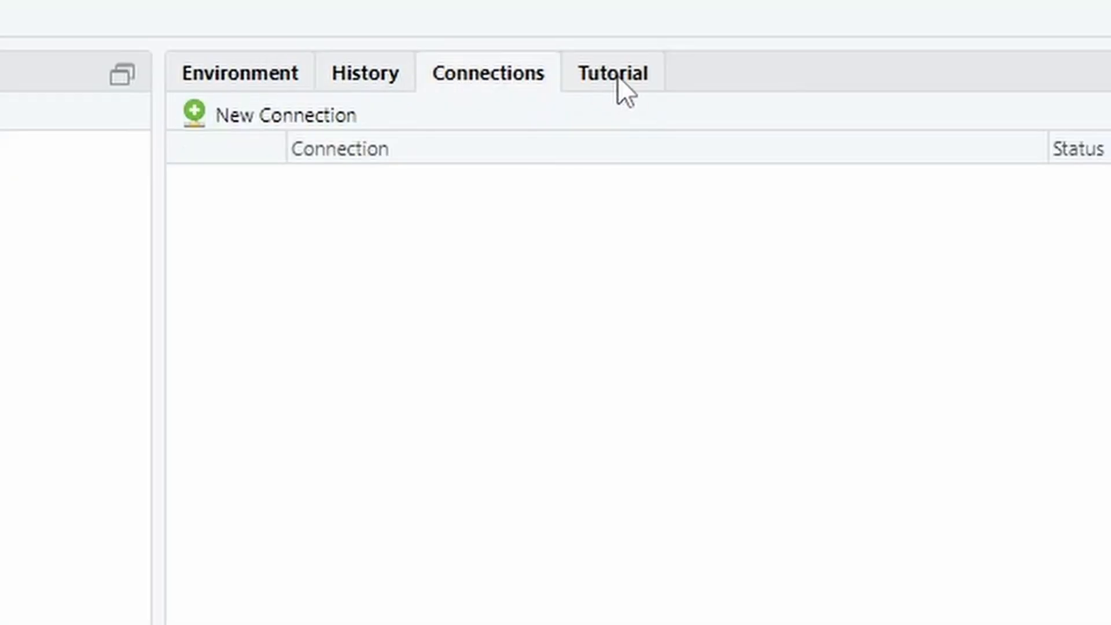
left_click(620, 84)
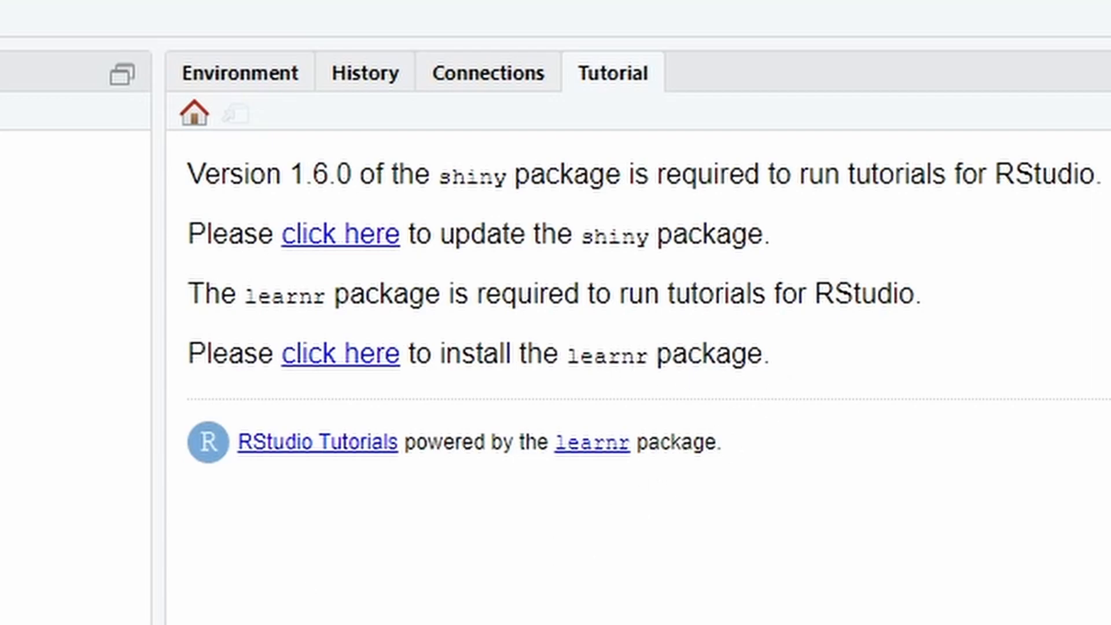
- View the plots area and examine the packages listed in the System Library
left_click(639, 249)
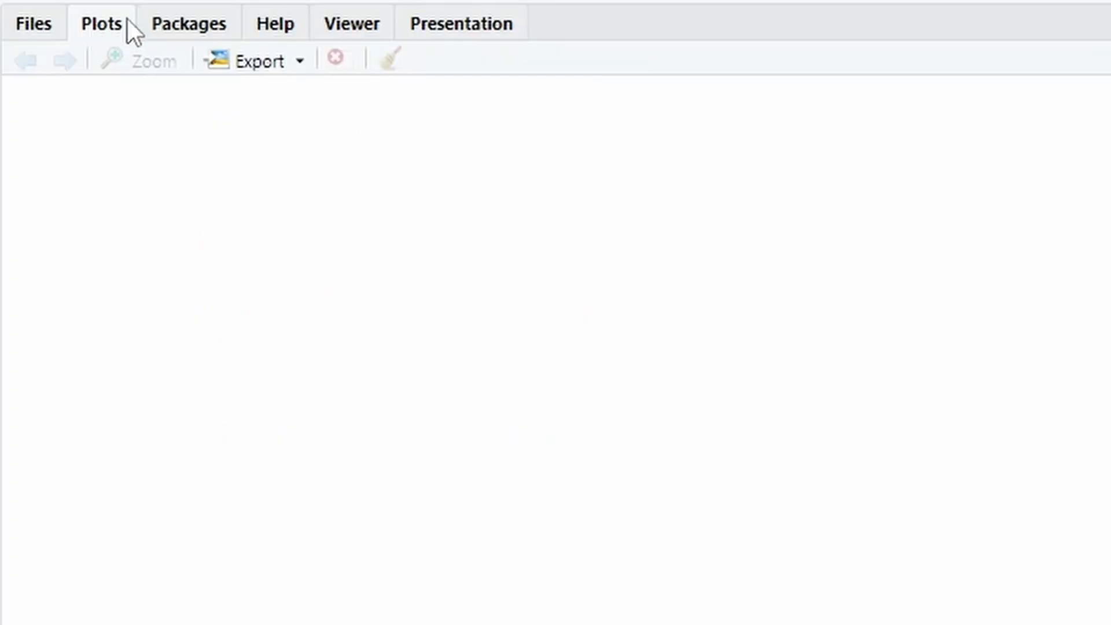
left_click(149, 23)
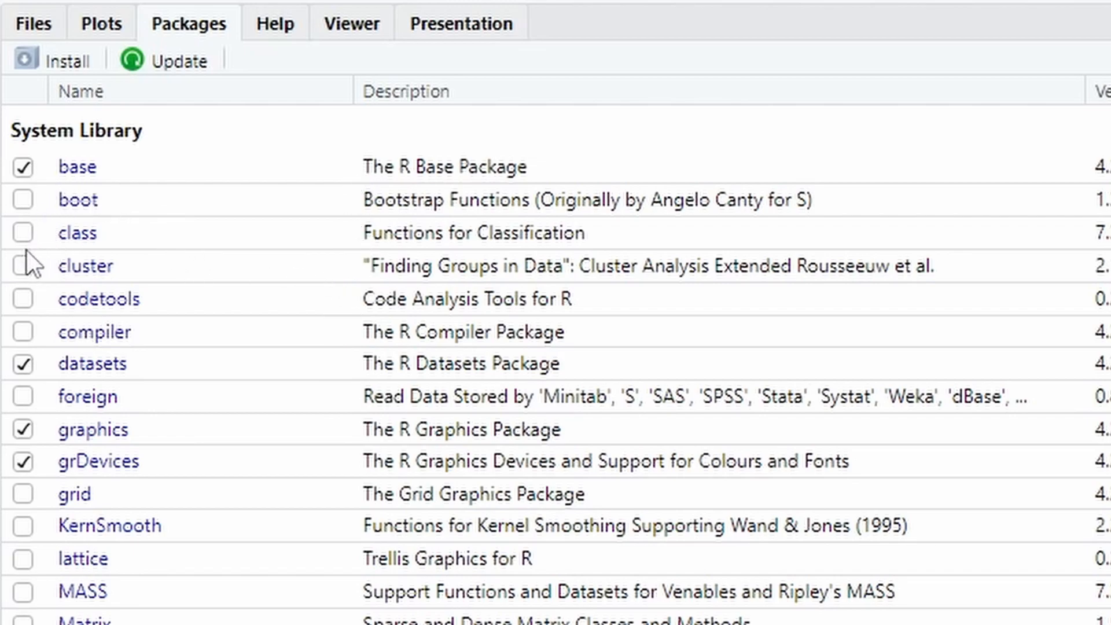
scroll(39, 568, "down", 3)
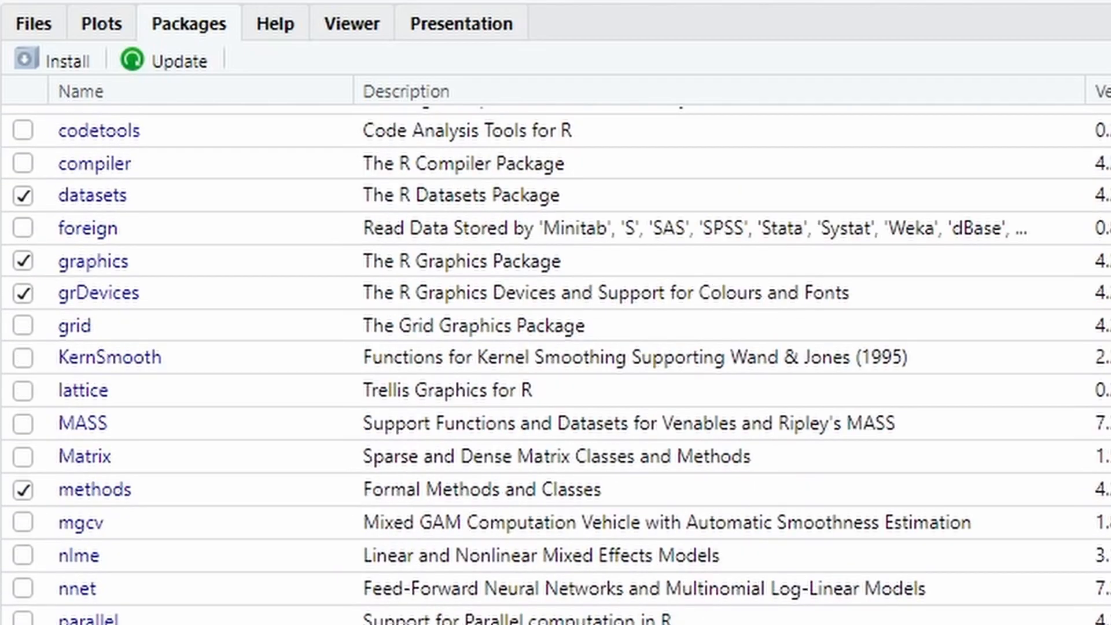
- Open the An Introduction to R manual from the help resources and view section 12.1.4, Arguments to high-level plotting functions
left_click(272, 24)
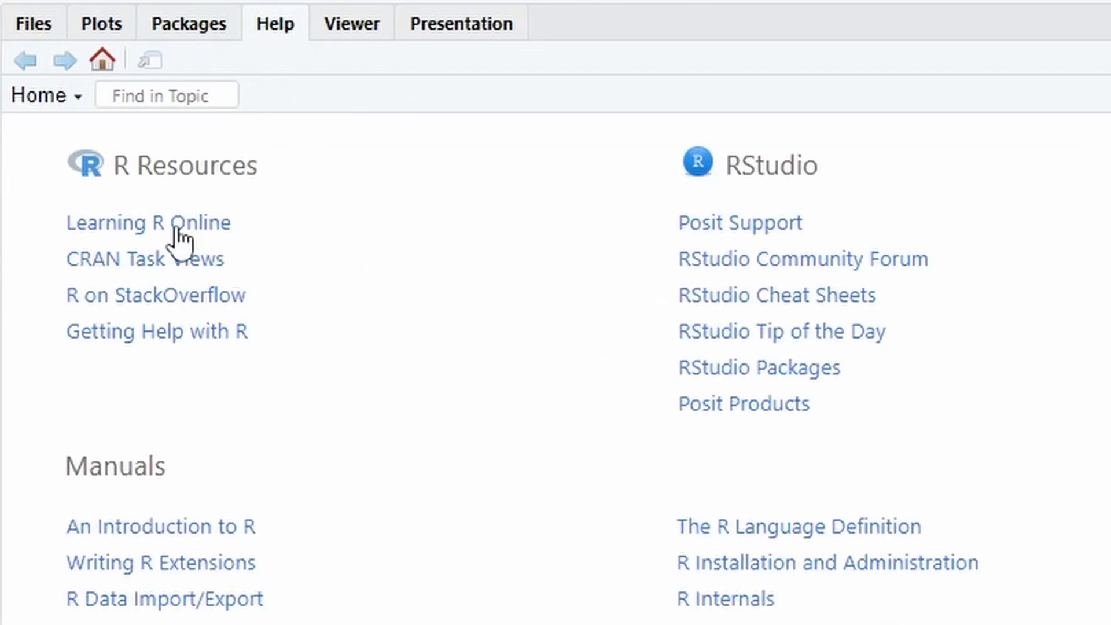
left_click(205, 526)
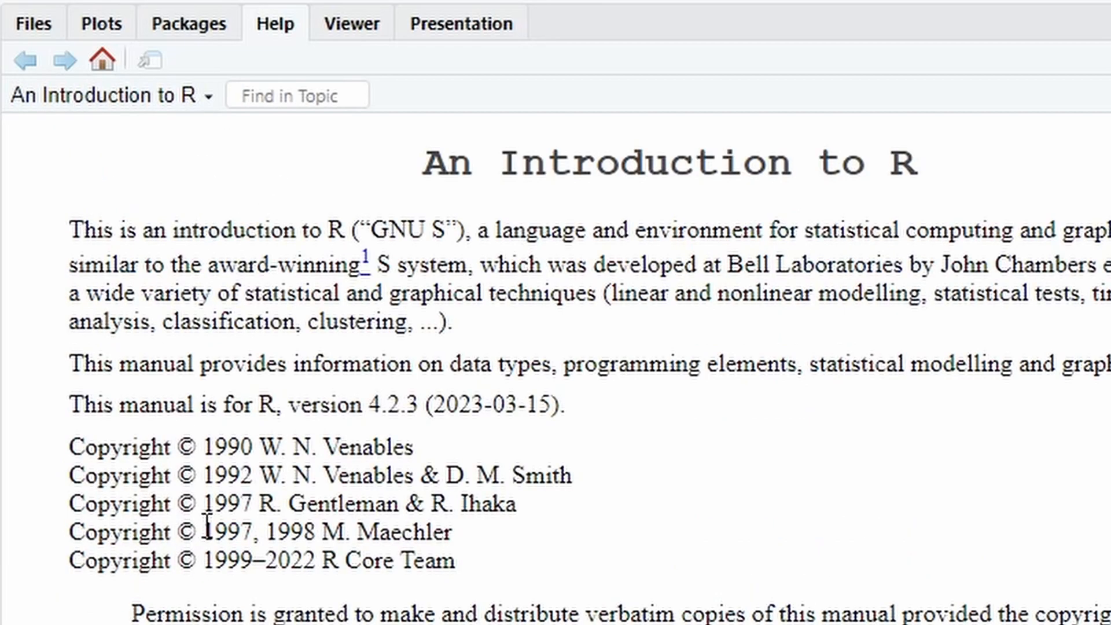
scroll(737, 283, "down", 20)
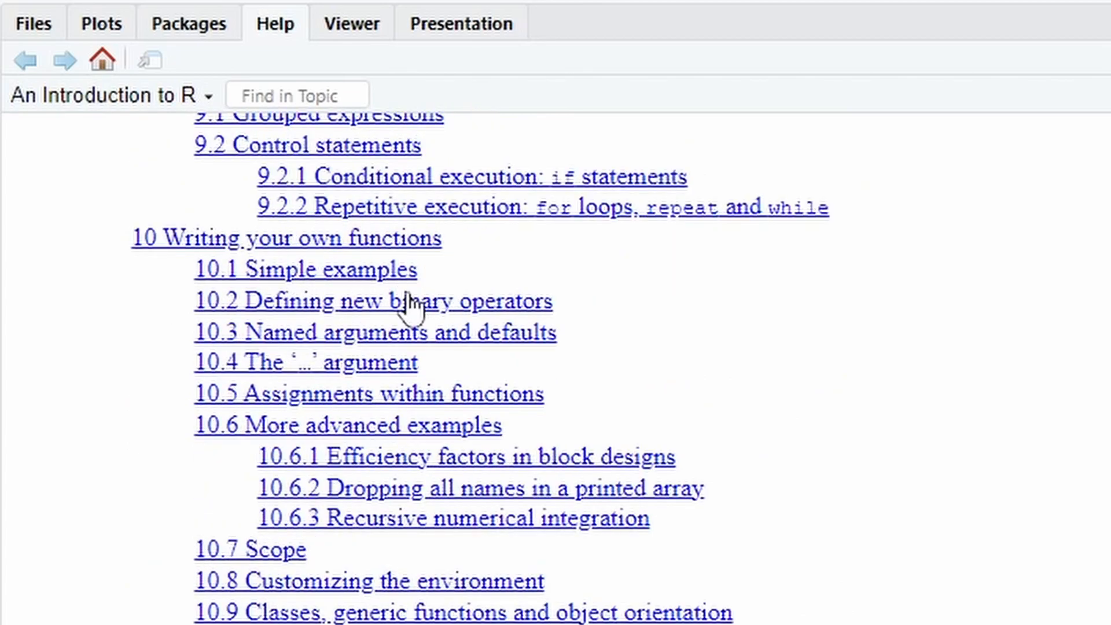
scroll(408, 304, "down", 15)
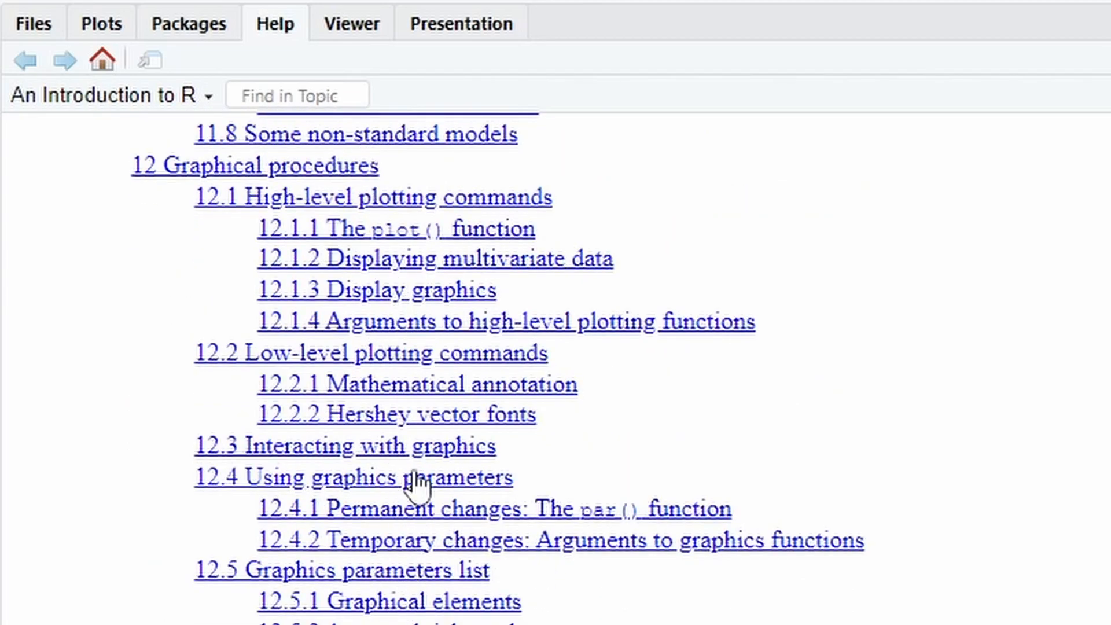
left_click(399, 321)
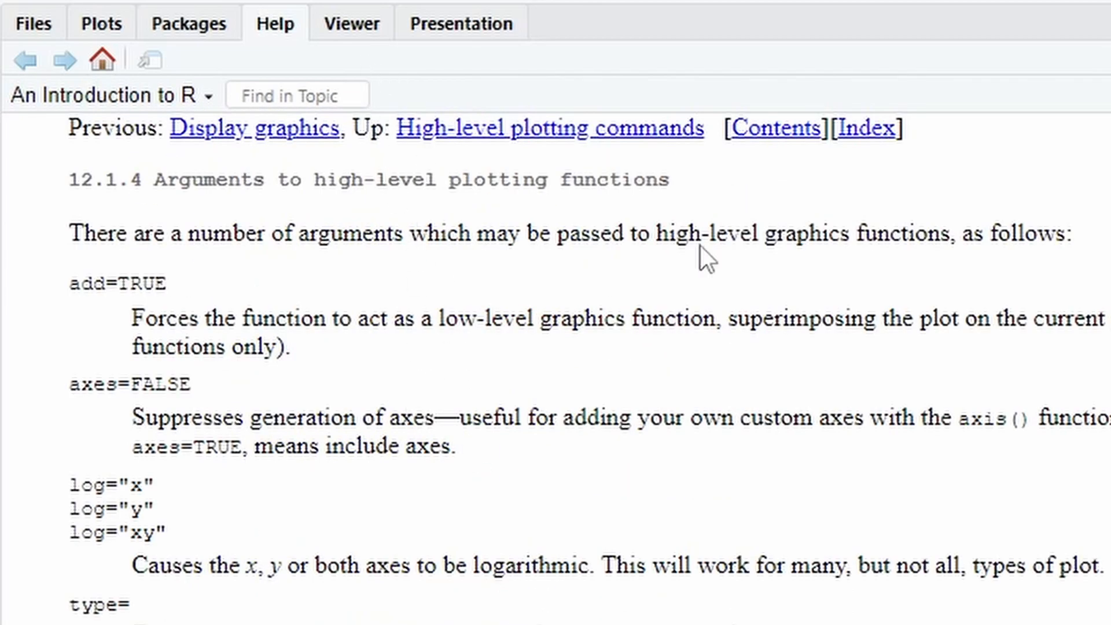
- View the Viewer and Presentation areas and return to the Home folder's file listing
left_click(349, 34)
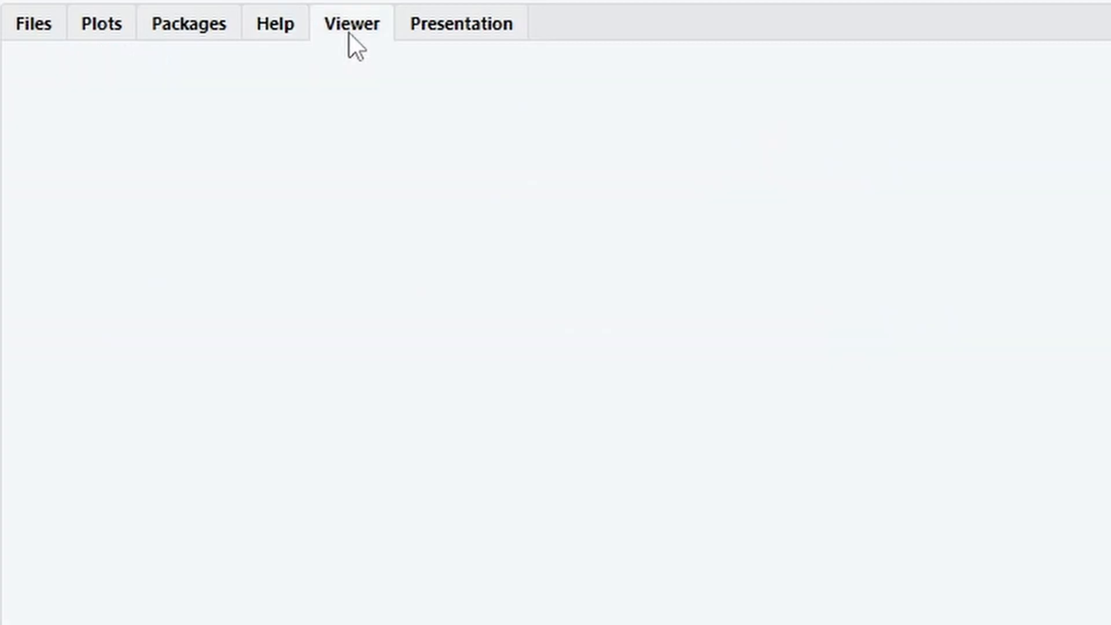
left_click(457, 24)
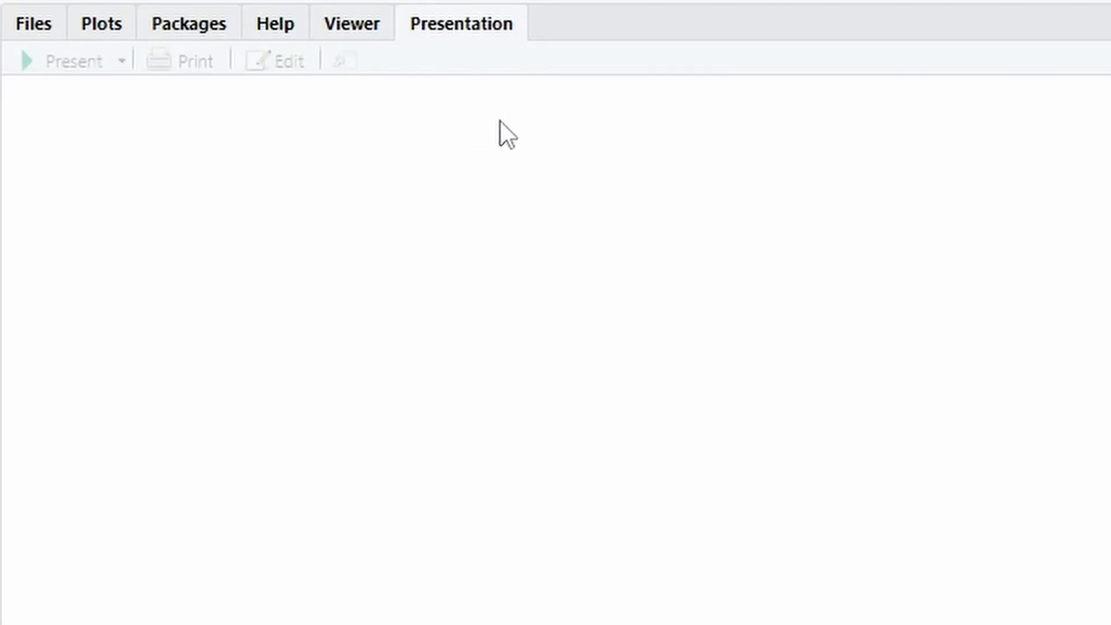
left_click(32, 27)
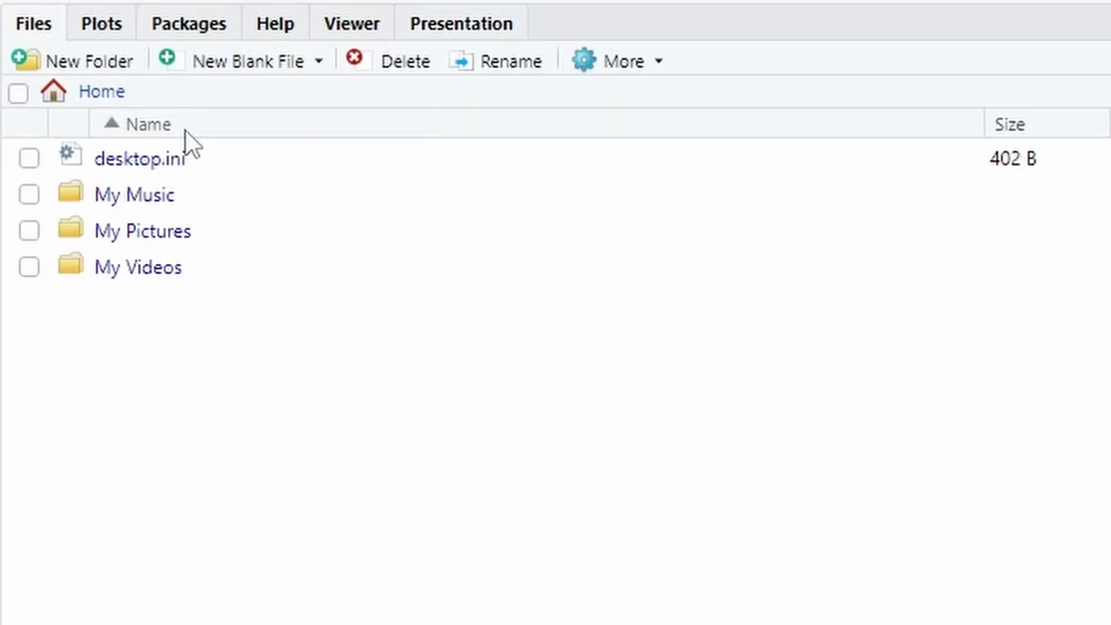